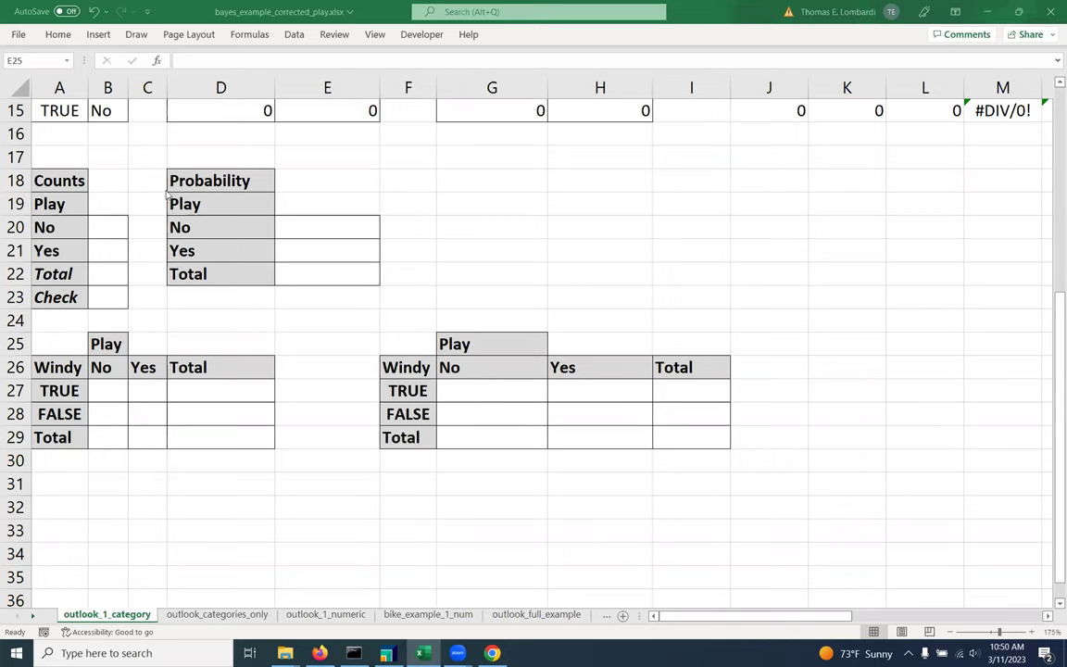
# - Select cell B20 beside the No label in the Counts table
pyautogui.click(107, 228)
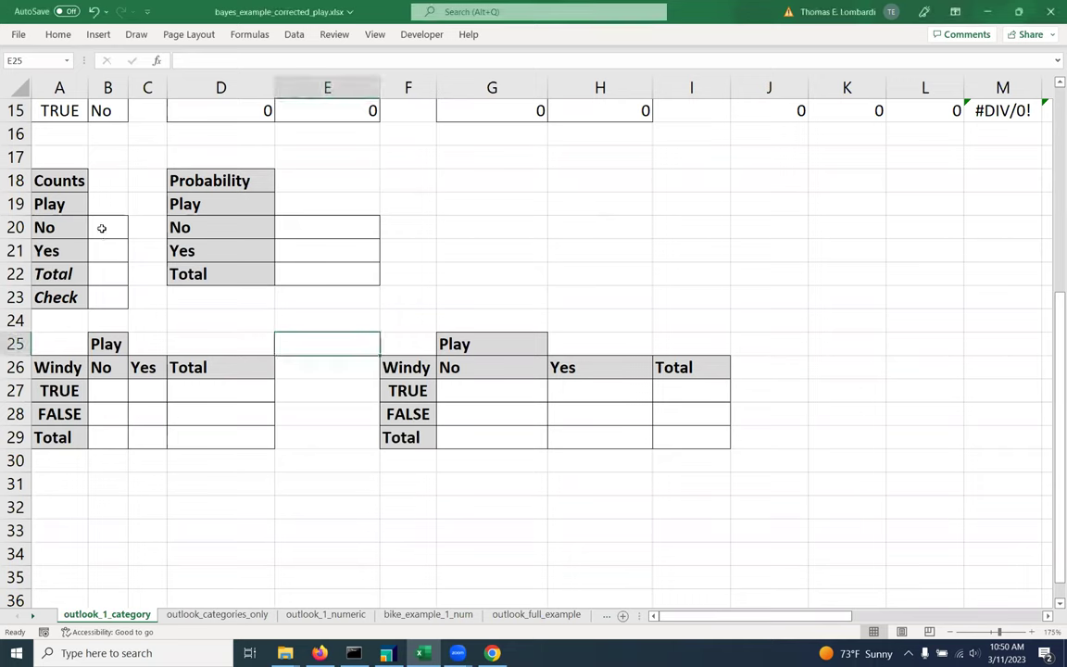
pyautogui.click(51, 227)
pyautogui.scroll(5, 97, 162)
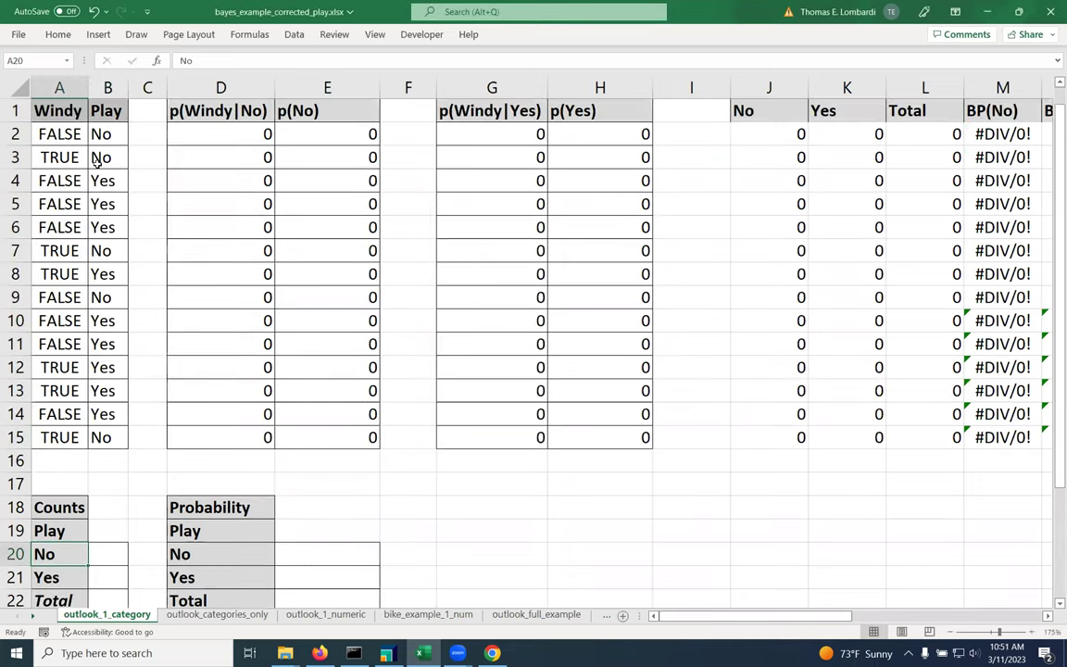
pyautogui.scroll(-3, 114, 435)
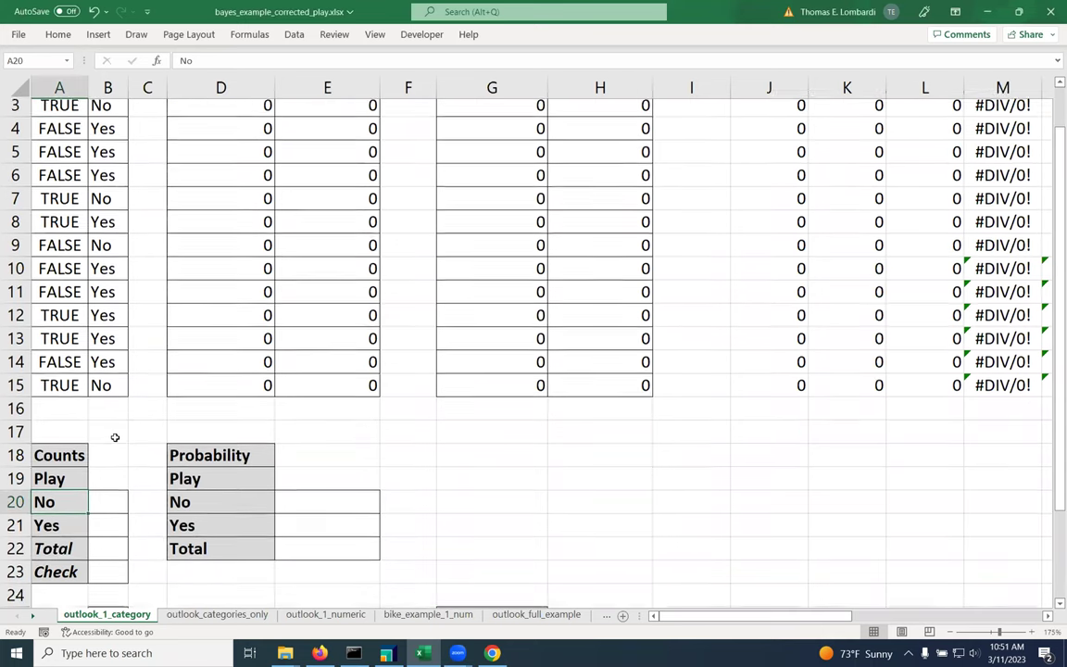
pyautogui.scroll(3, 110, 435)
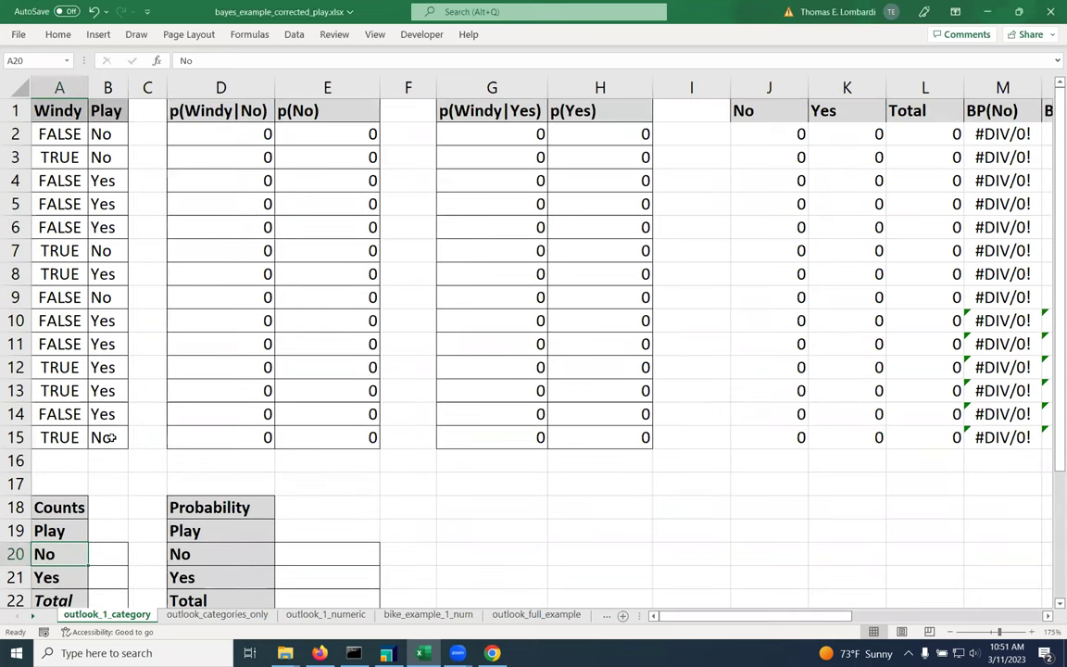
pyautogui.scroll(-2, 113, 422)
pyautogui.click(107, 410)
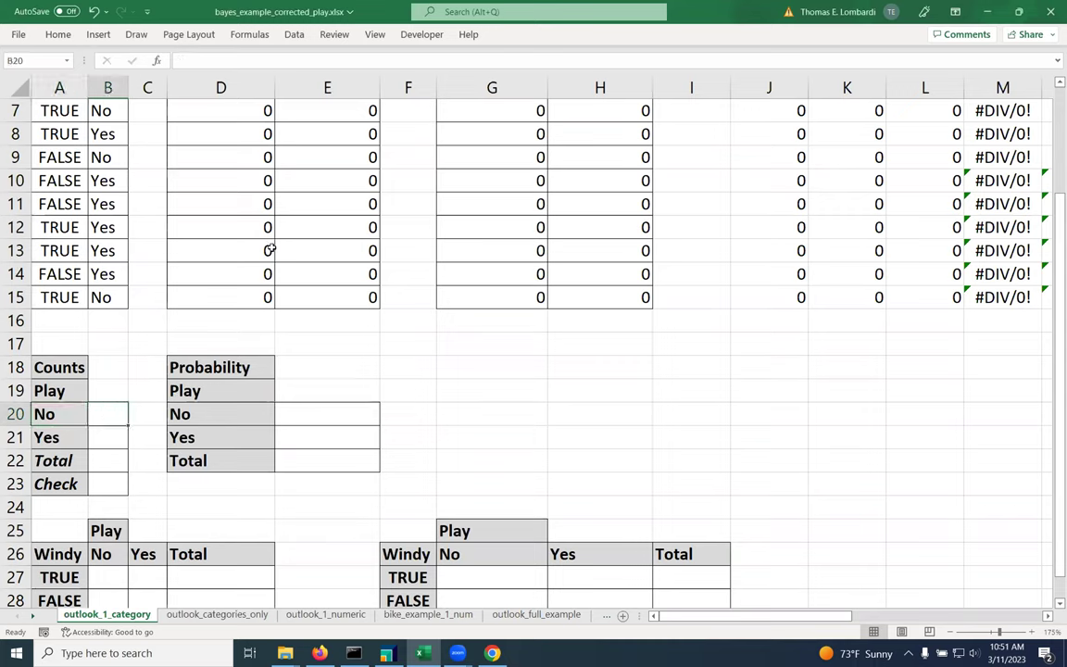
# - Enter =COUNTIFS(B2:B15,A20) in B20 to count No values in the Play column
pyautogui.click(208, 60)
pyautogui.write('=')
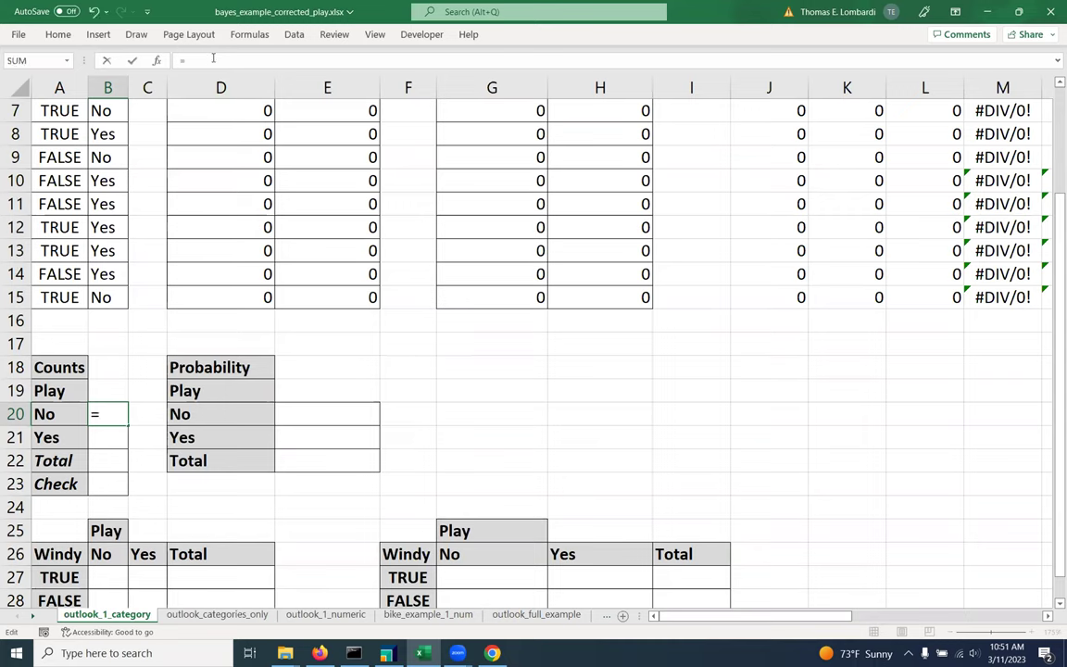
pyautogui.write('countif')
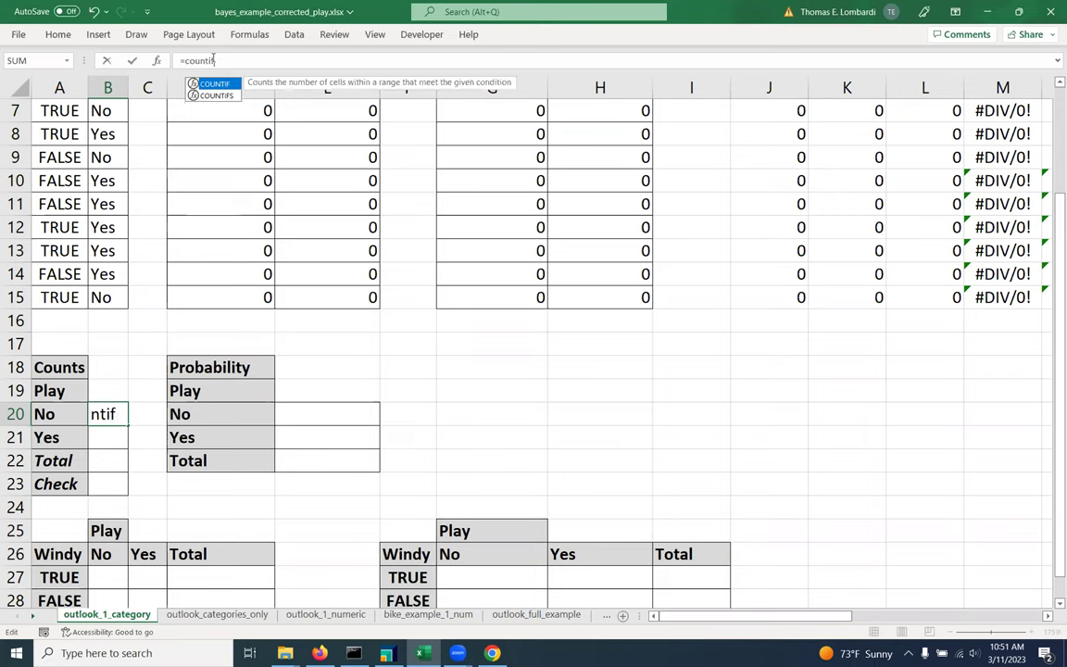
pyautogui.write('s(')
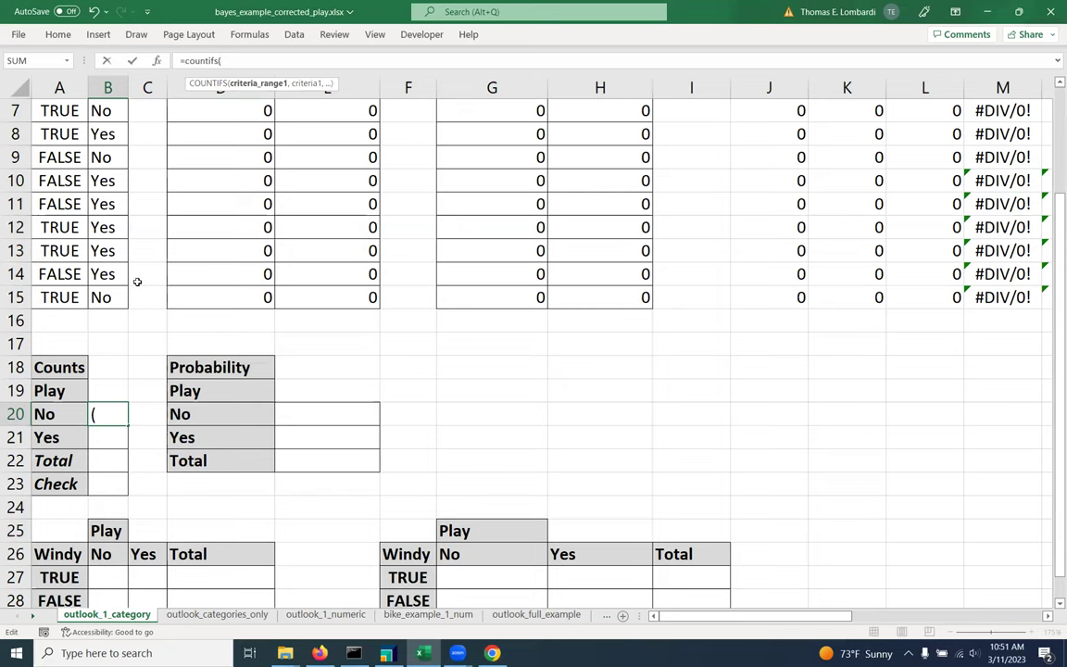
pyautogui.scroll(1, 137, 278)
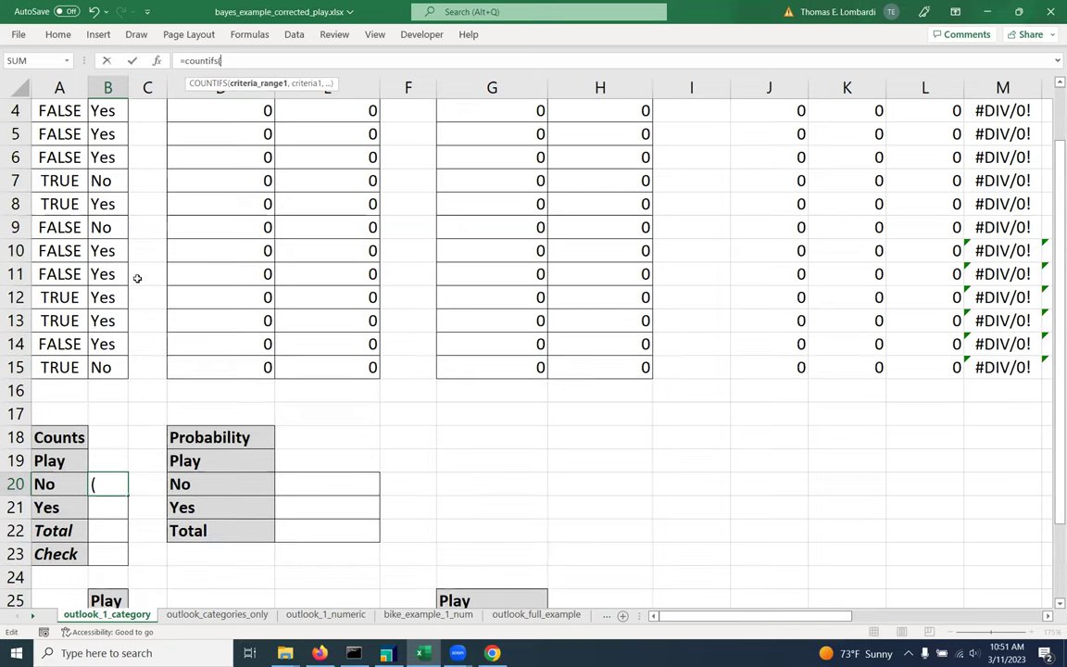
pyautogui.scroll(1, 137, 278)
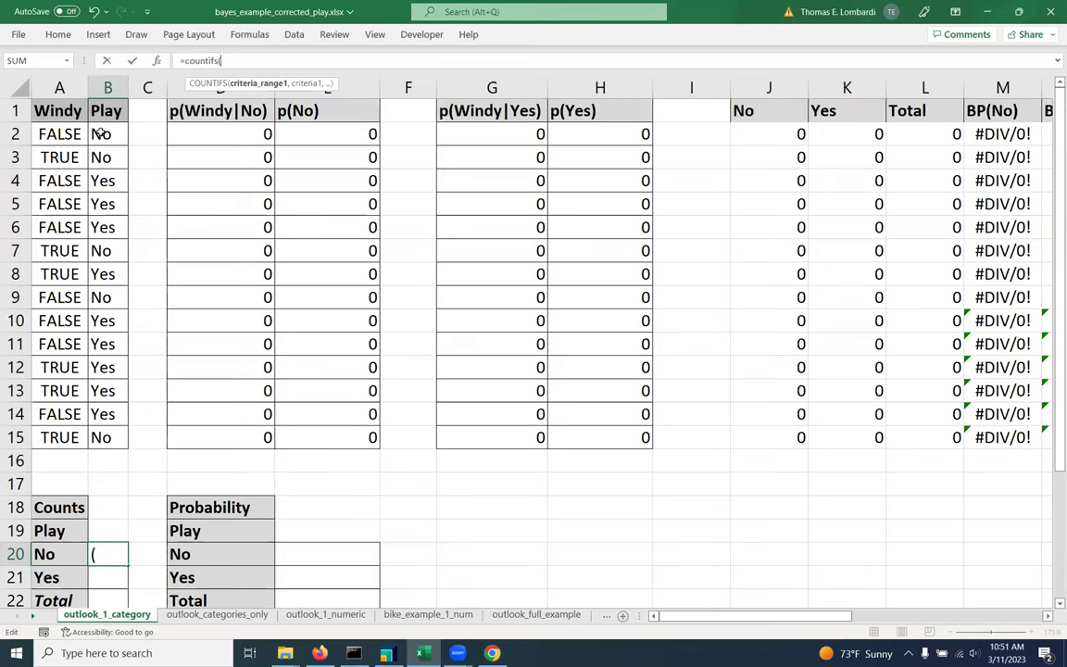
pyautogui.moveTo(101, 132); pyautogui.dragTo(102, 433)
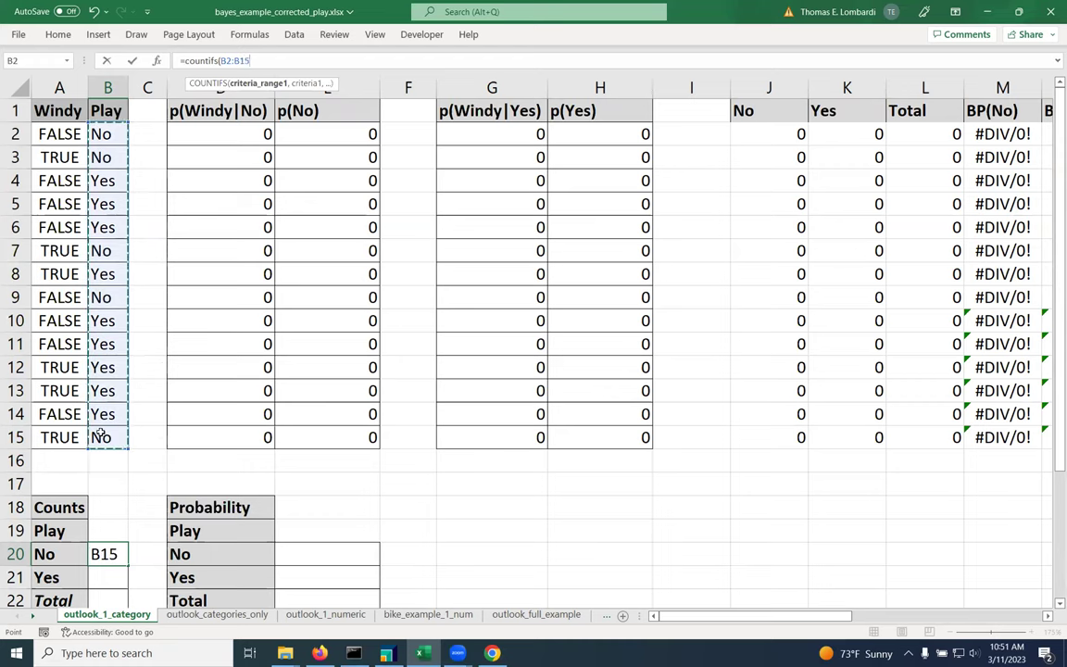
pyautogui.write(',')
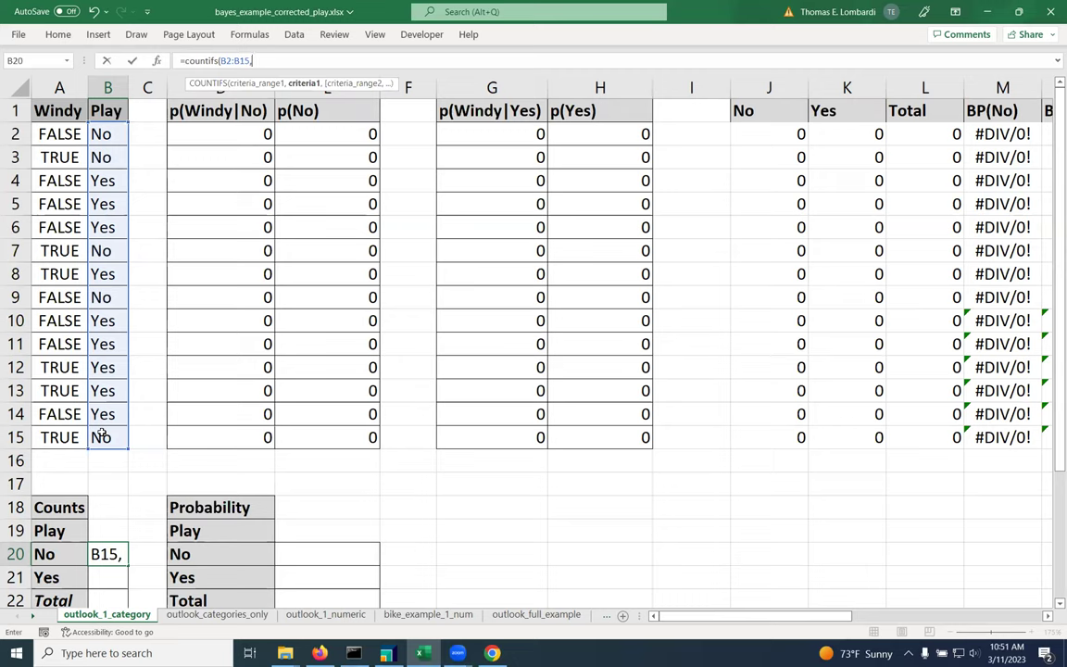
pyautogui.click(45, 554)
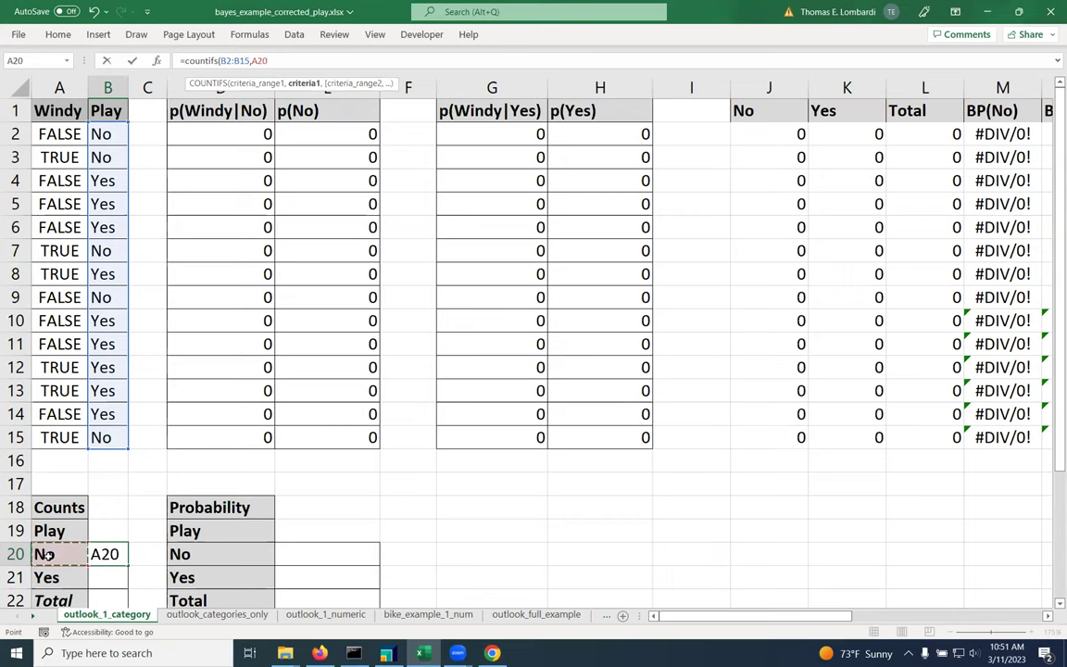
pyautogui.write(')')
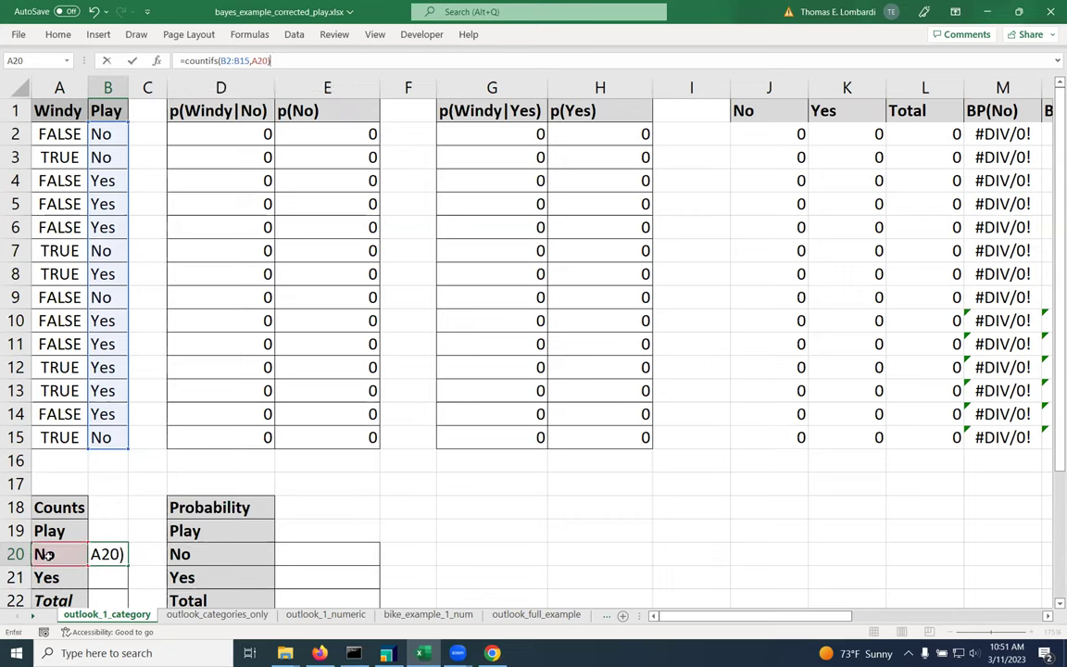
# - Make the range absolute as $B$2:$B$15 and confirm the formula, giving 5
pyautogui.click(224, 61)
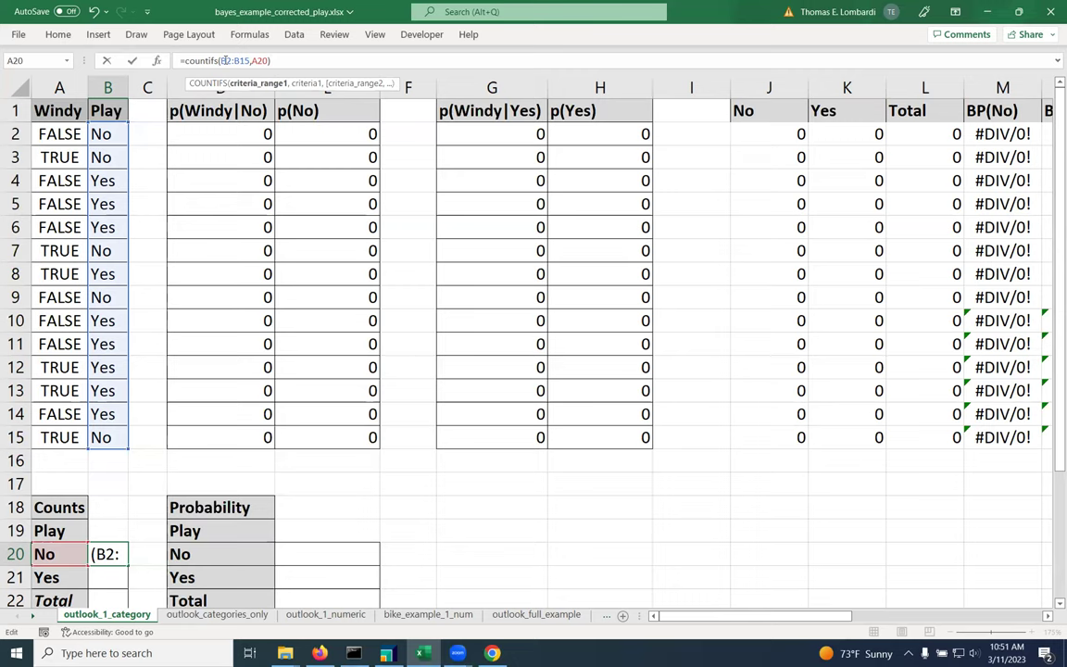
pyautogui.press('F4')
pyautogui.click(251, 60)
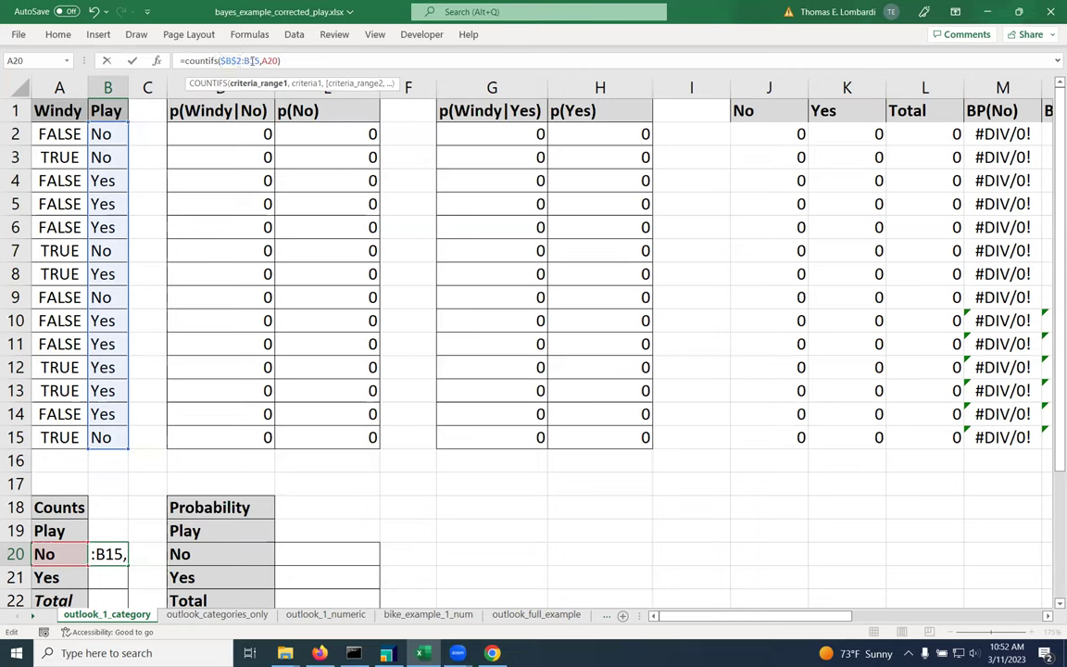
pyautogui.press('F4')
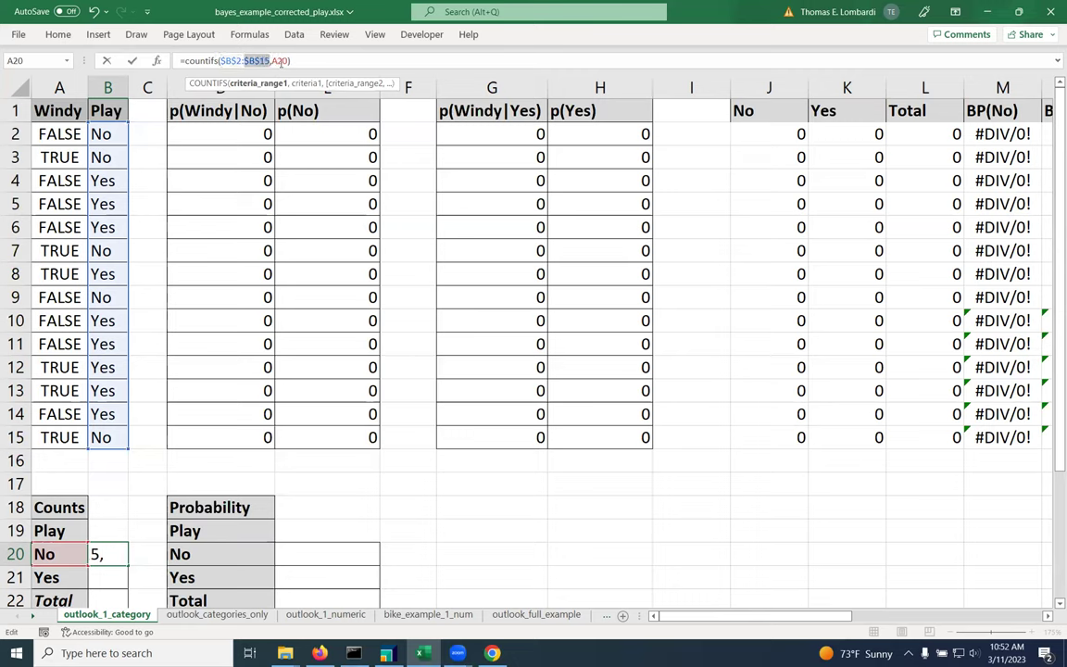
pyautogui.click(133, 61)
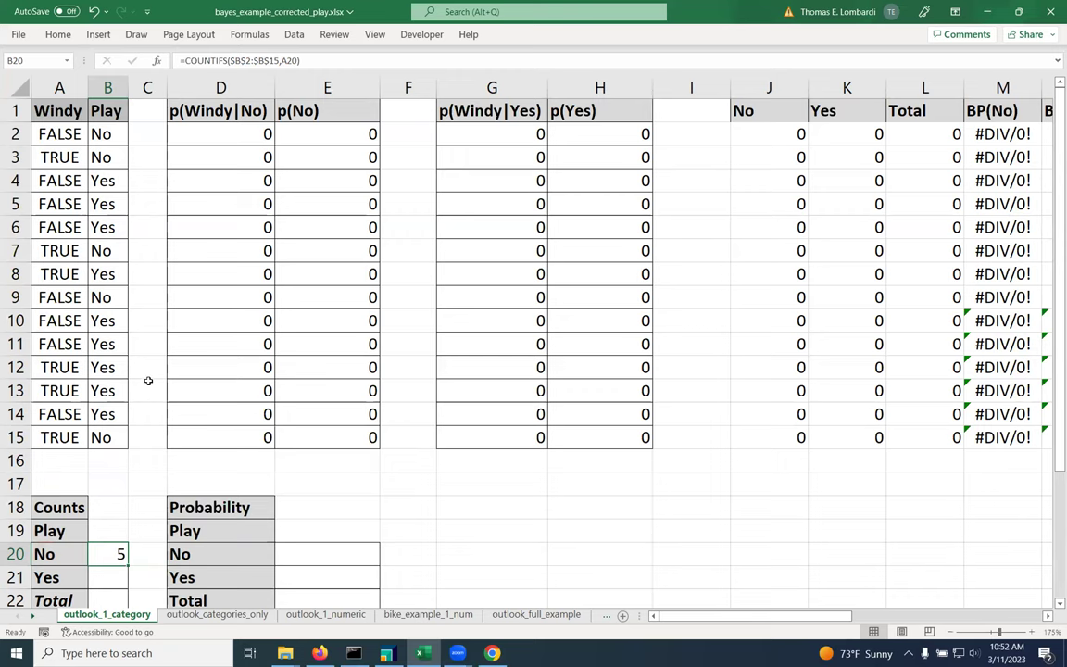
# - Fill B20's formula down to B21, giving 9 Yes via =COUNTIFS($B$2:$B$15,A21)
pyautogui.scroll(-1, 149, 380)
pyautogui.scroll(-1, 148, 378)
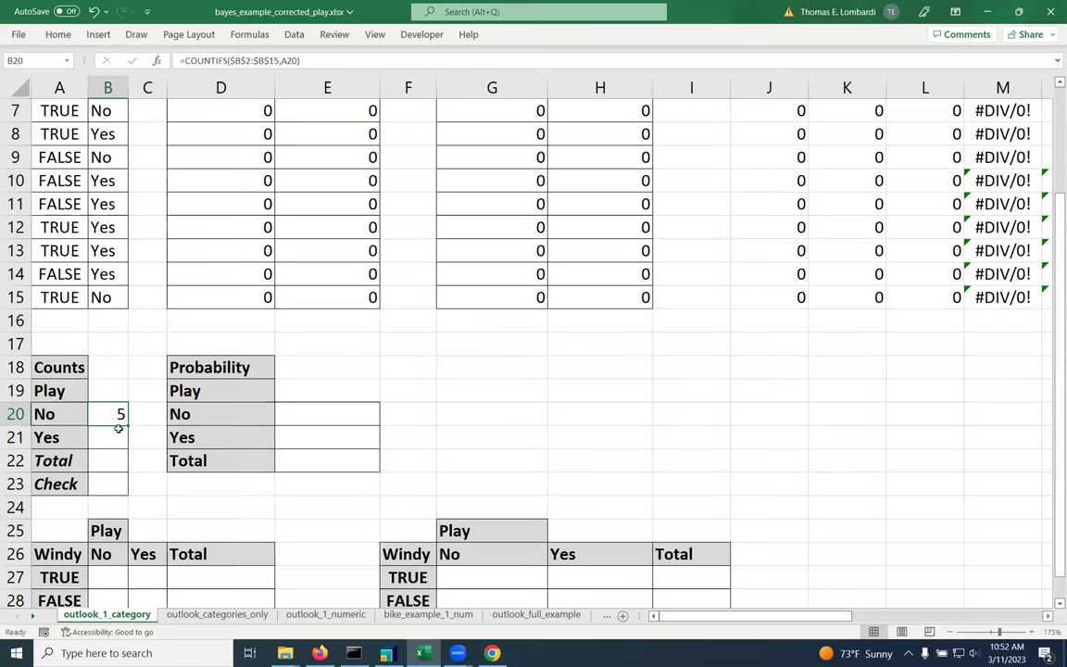
pyautogui.moveTo(128, 425); pyautogui.dragTo(129, 448)
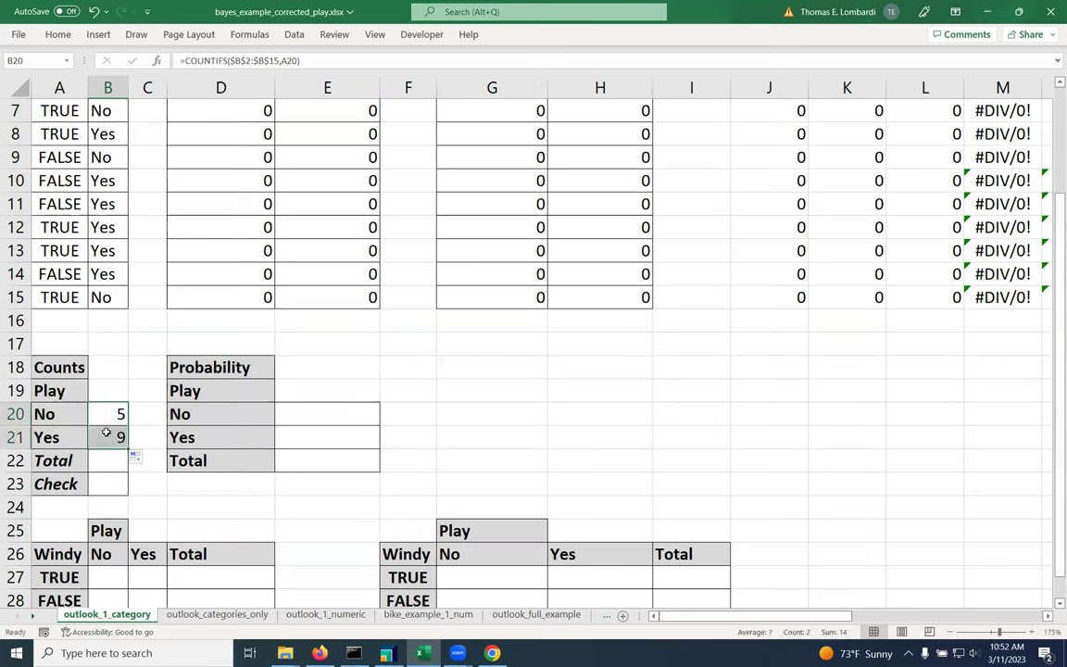
pyautogui.click(114, 435)
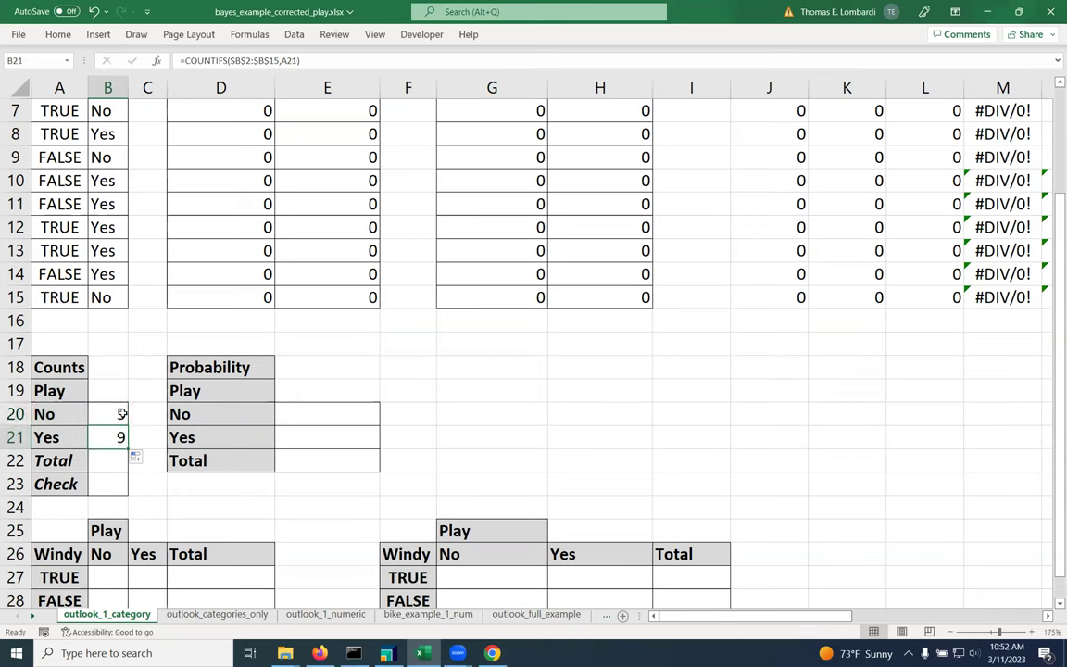
pyautogui.click(247, 61)
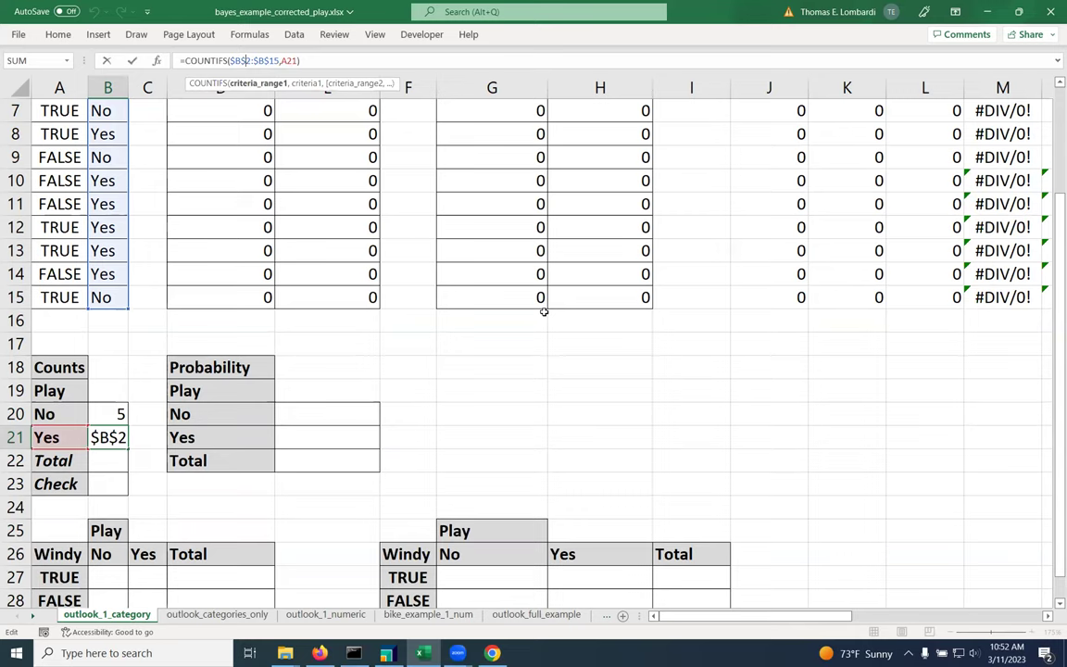
pyautogui.click(133, 61)
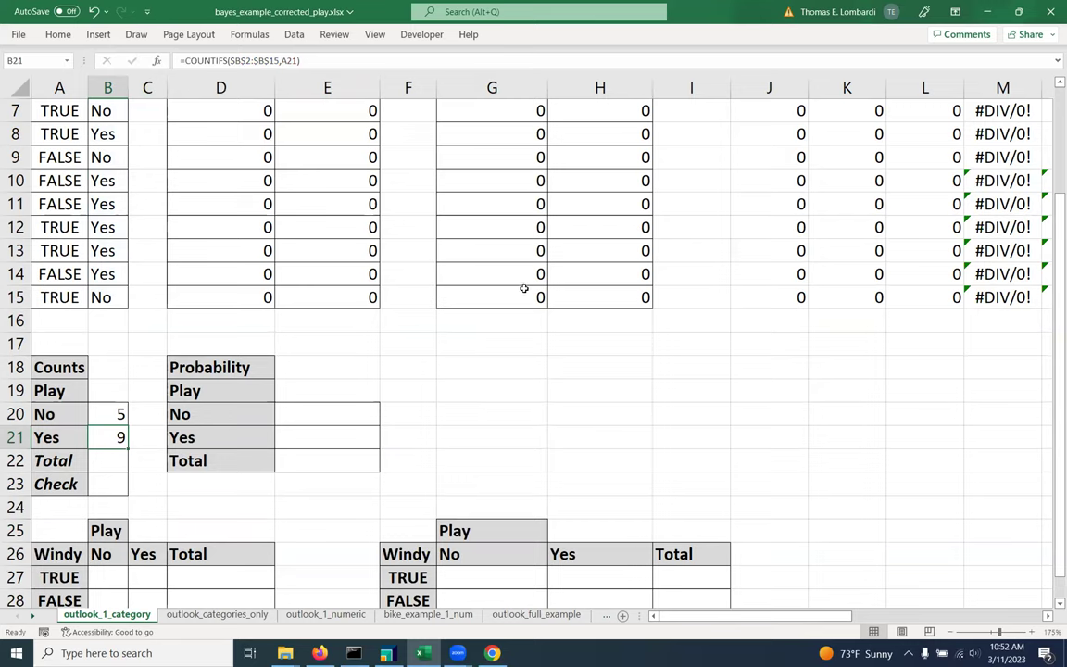
pyautogui.scroll(-2, 516, 291)
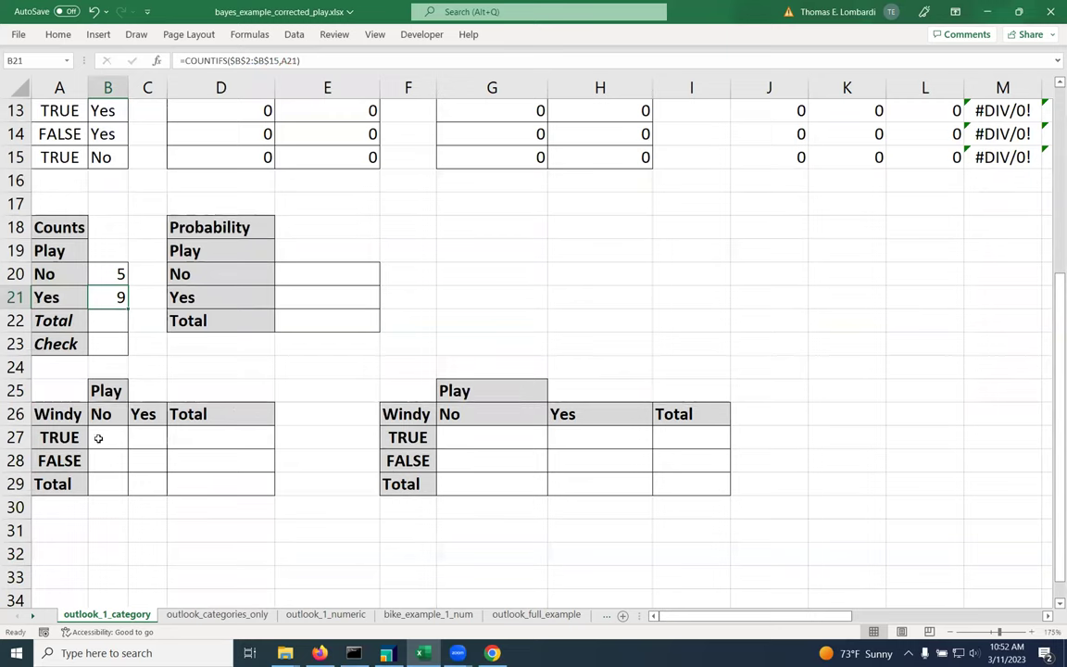
pyautogui.click(98, 439)
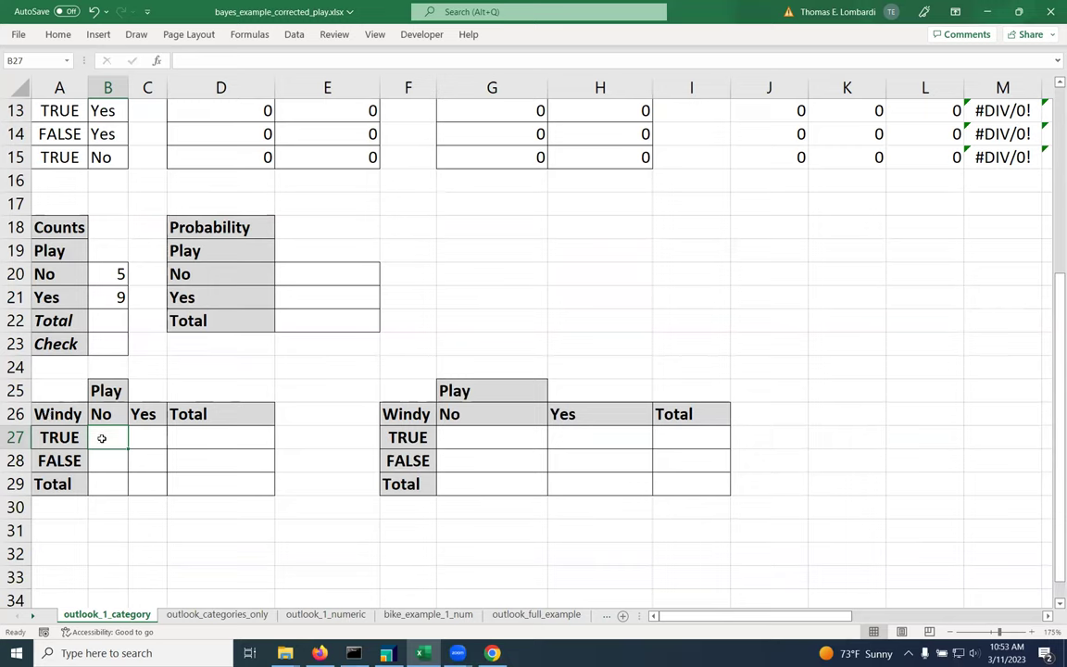
# - Start =COUNTIFS in B27 with Play range B2:B15 and criterion B26
pyautogui.click(208, 60)
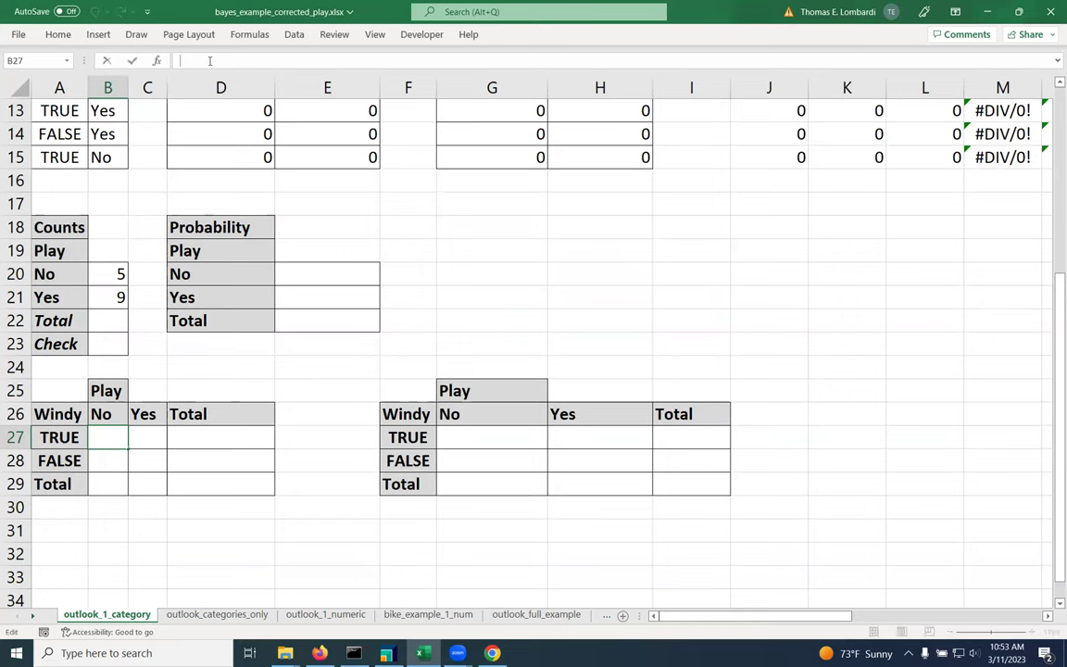
pyautogui.write('=cou')
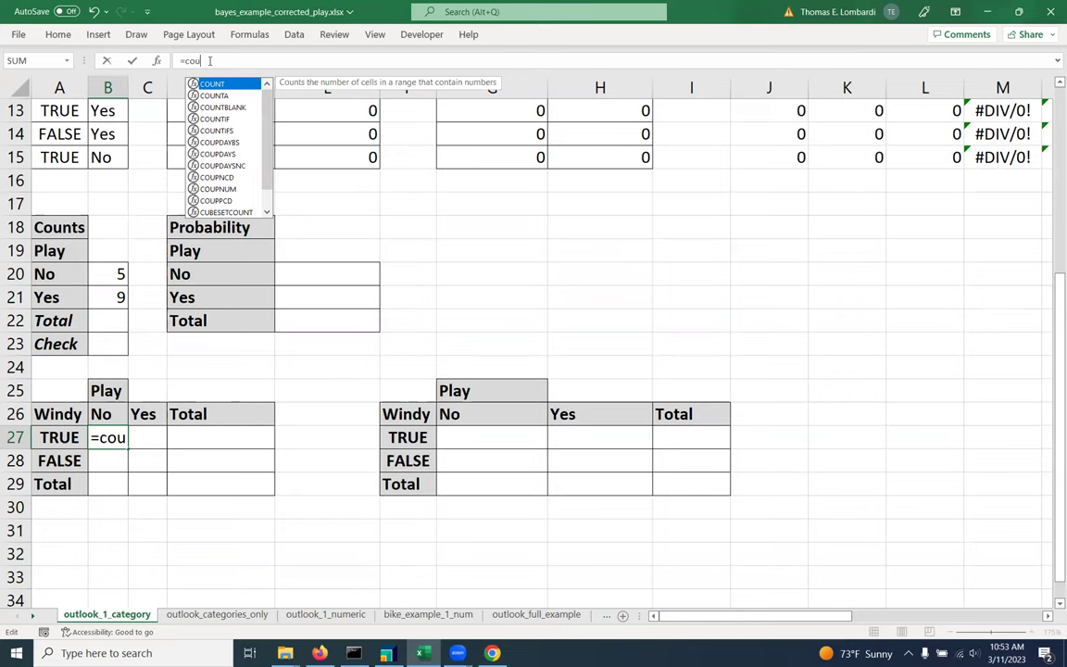
pyautogui.write('ntifs')
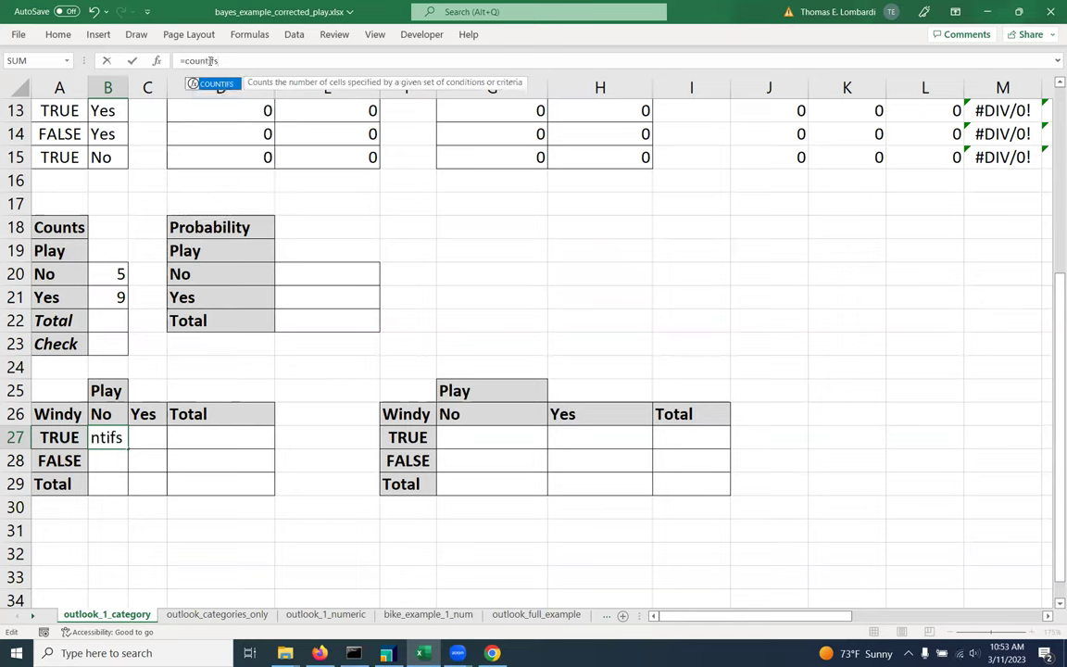
pyautogui.write('(')
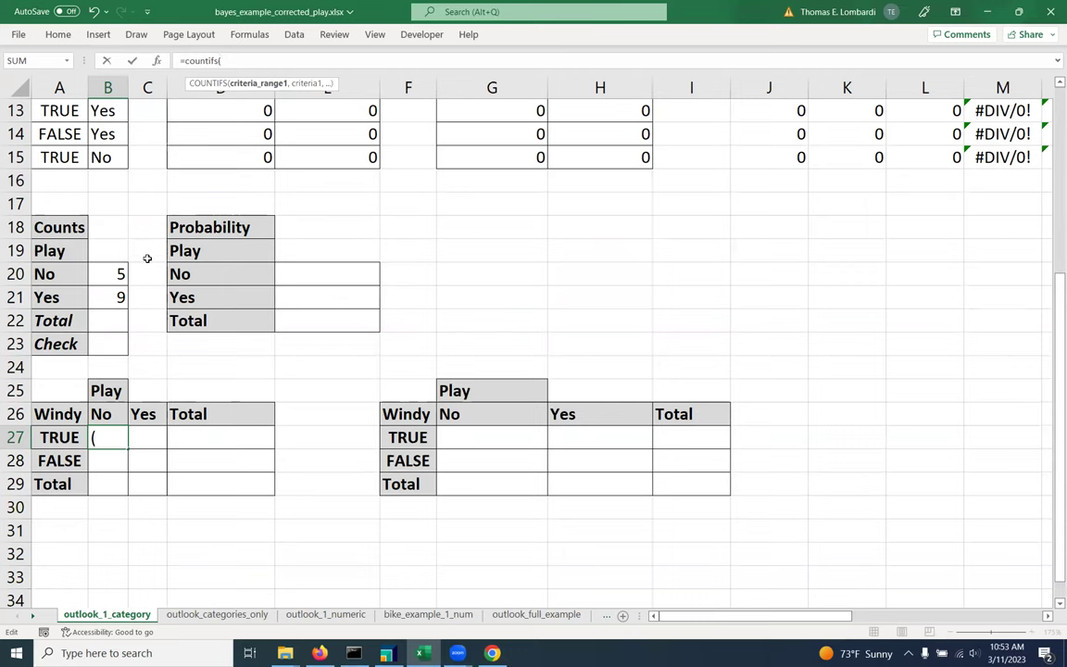
pyautogui.scroll(2, 145, 251)
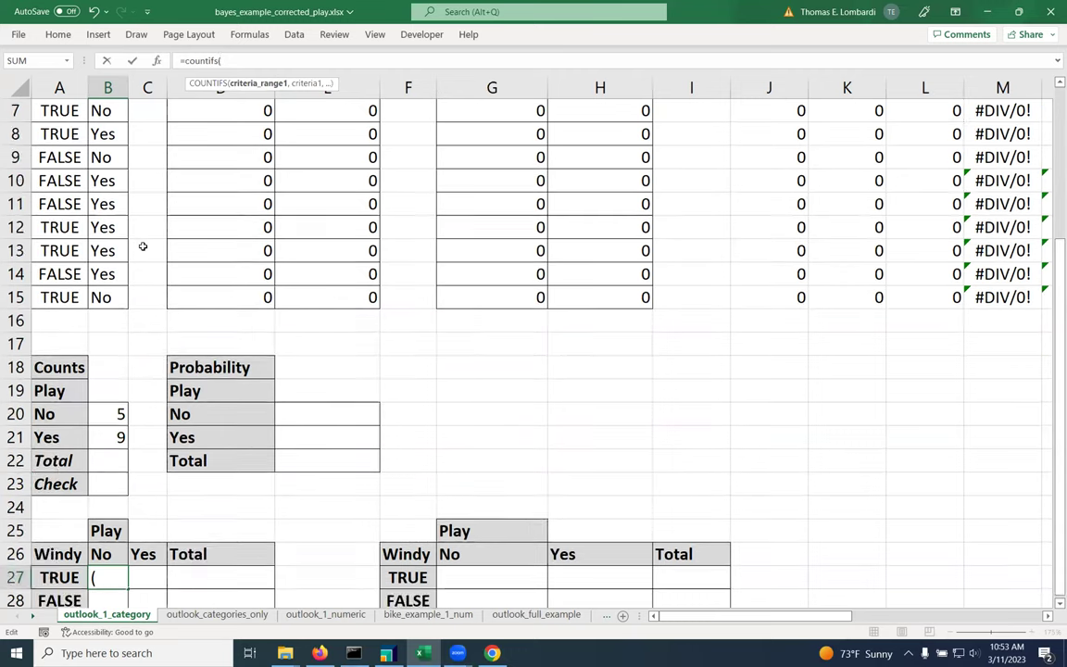
pyautogui.scroll(2, 143, 246)
pyautogui.click(102, 132)
pyautogui.moveTo(102, 132); pyautogui.dragTo(98, 432)
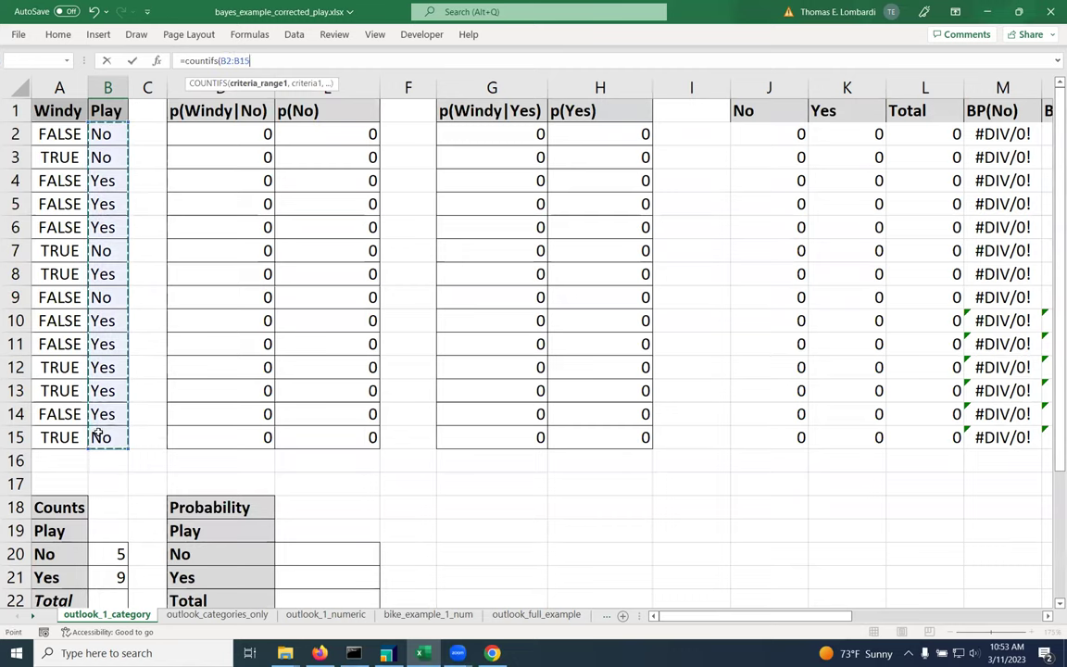
pyautogui.write(',')
pyautogui.scroll(-3, 233, 511)
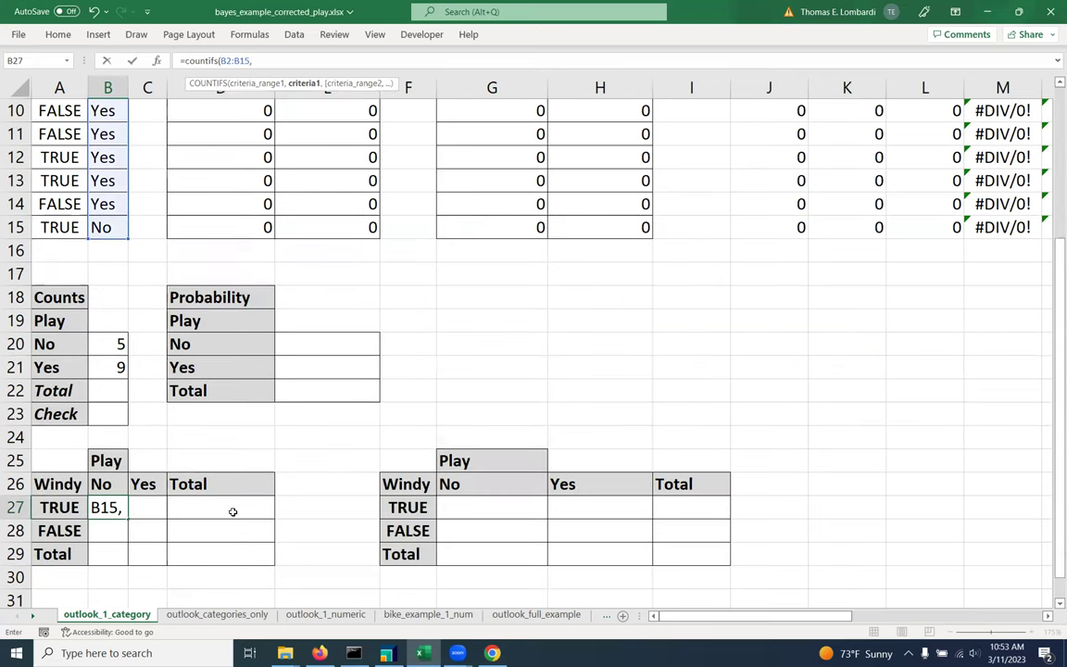
pyautogui.scroll(-1, 233, 511)
pyautogui.click(103, 412)
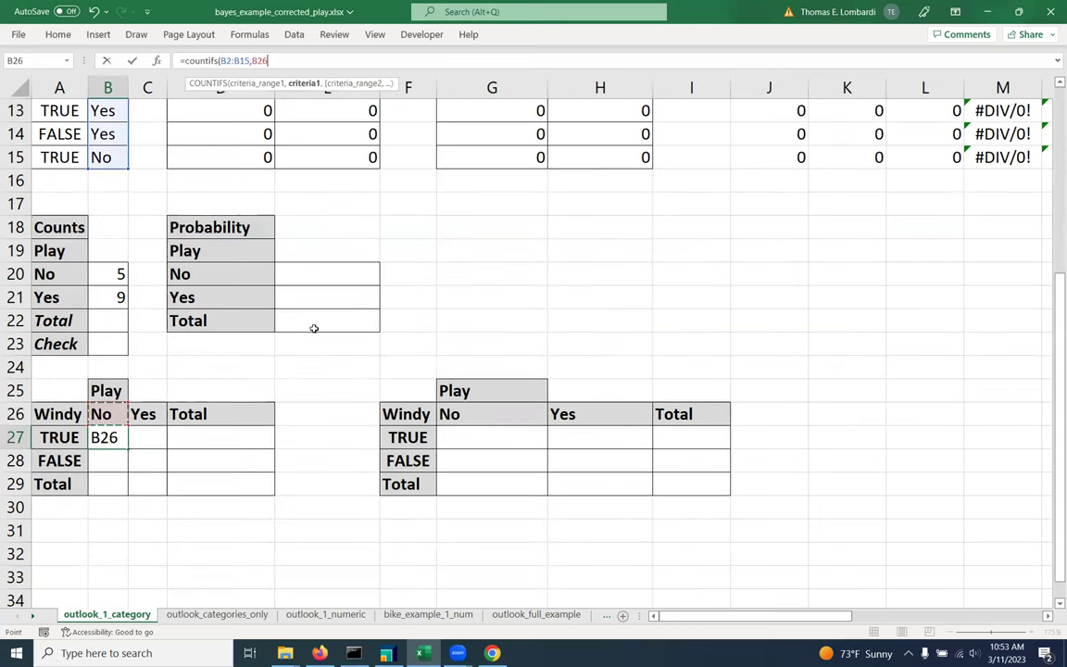
# - Add the Windy range A2:A15 with criterion A27 and close the formula
pyautogui.scroll(3, 331, 315)
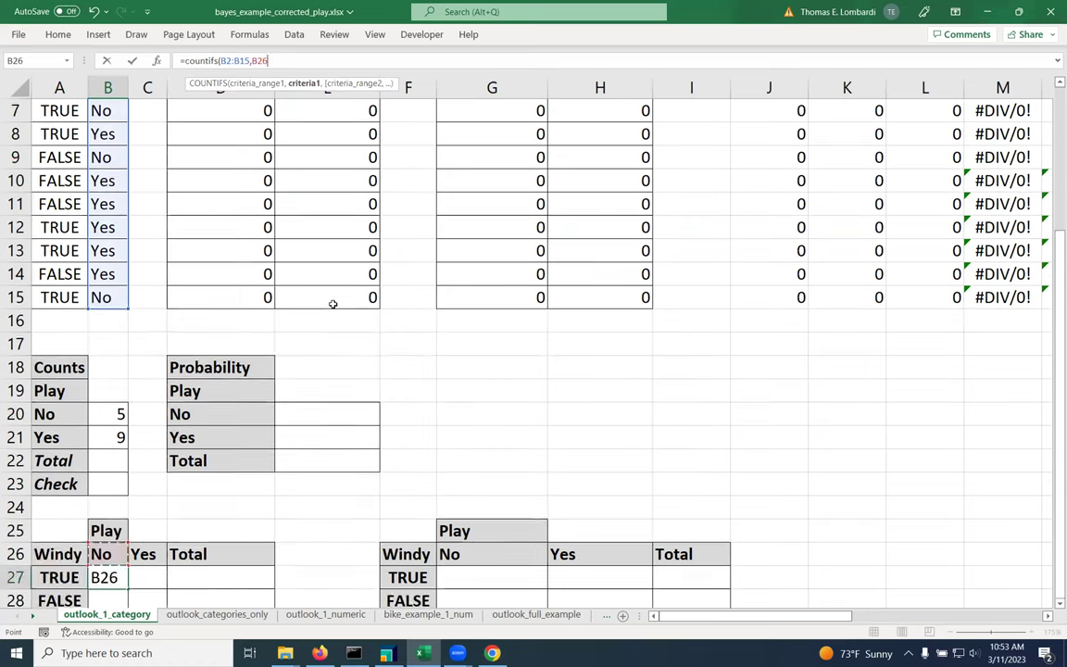
pyautogui.write(',')
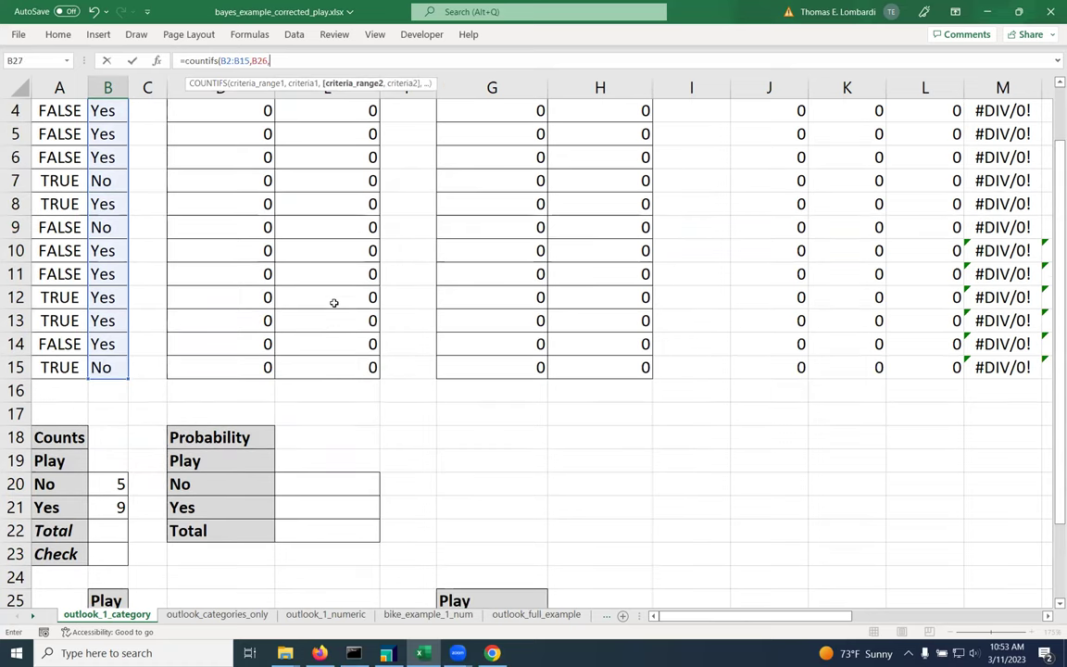
pyautogui.scroll(1, 148, 190)
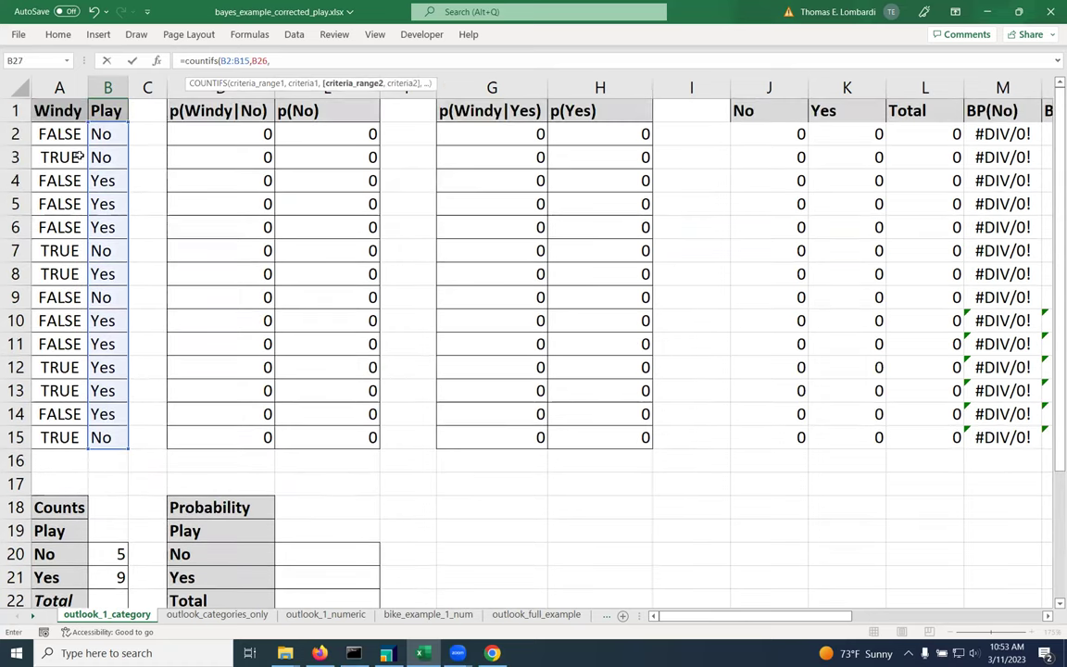
pyautogui.moveTo(54, 135); pyautogui.dragTo(74, 438)
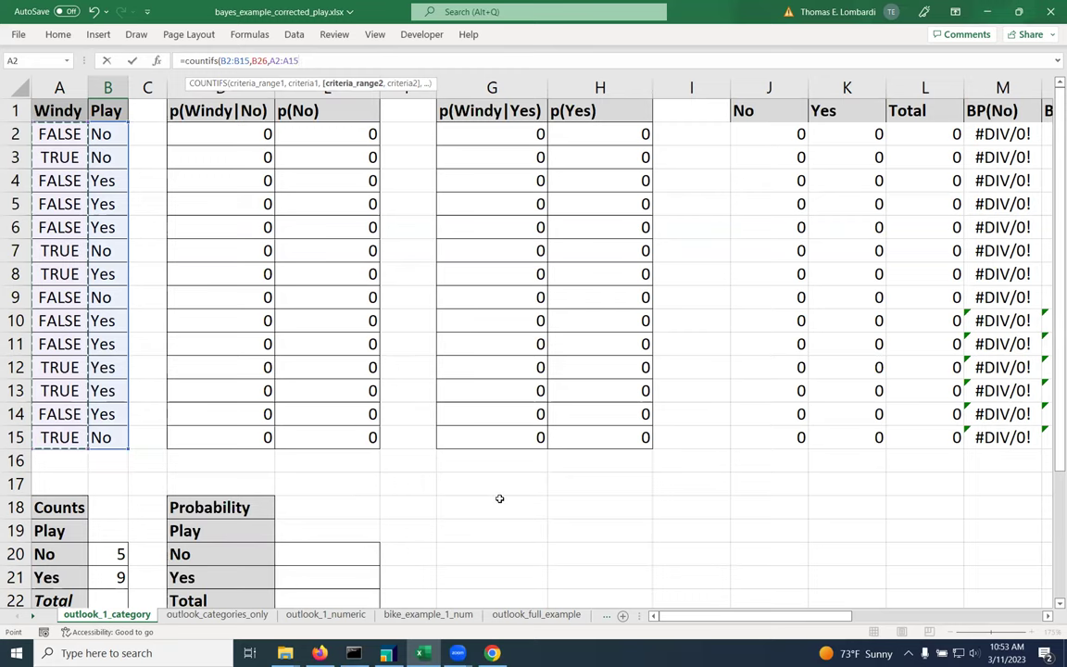
pyautogui.scroll(-3, 499, 499)
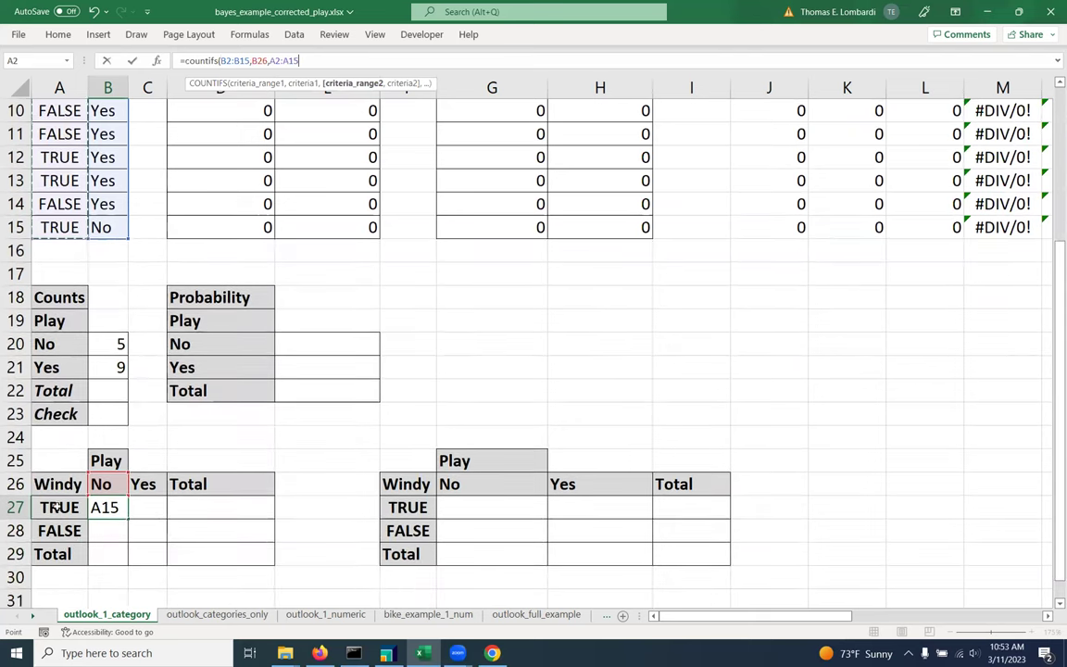
pyautogui.write(',')
pyautogui.click(56, 508)
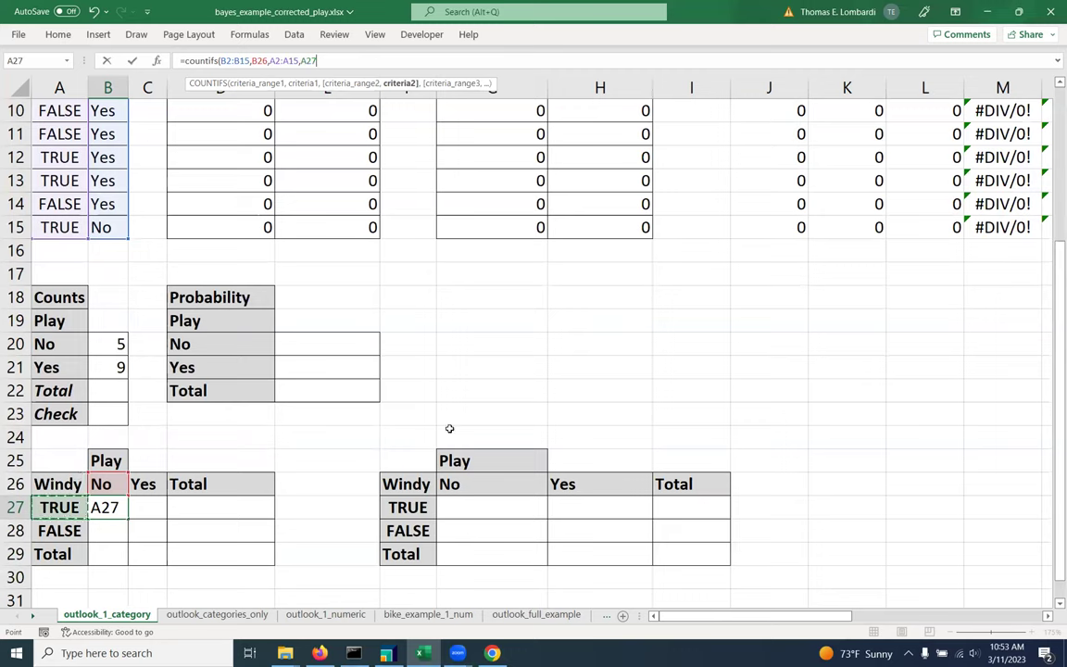
pyautogui.write(')')
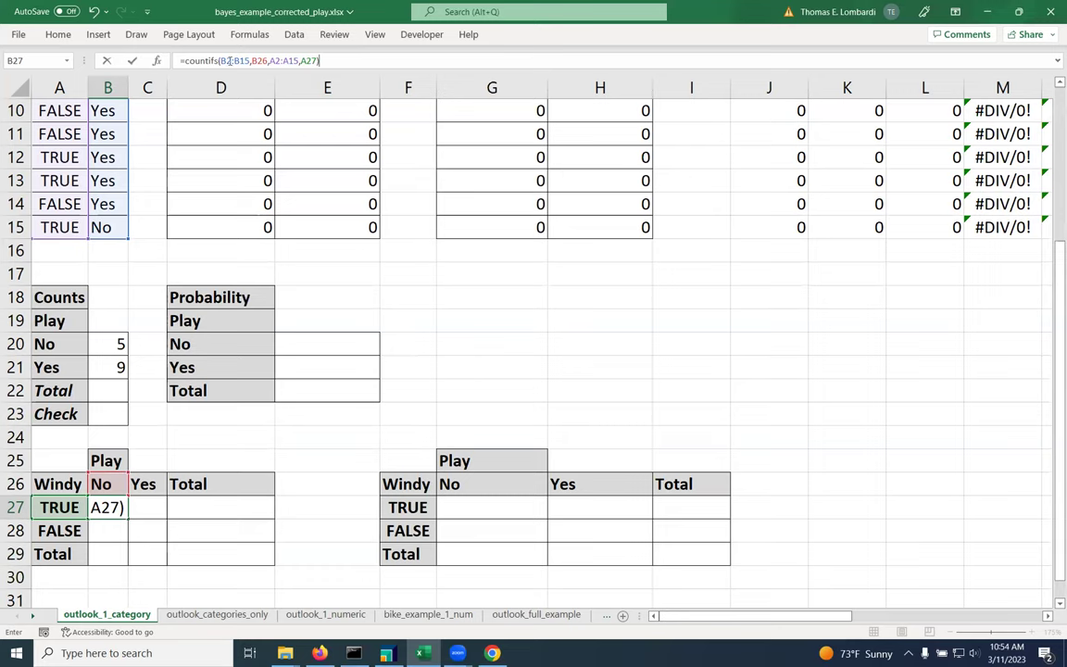
# - Make the ranges absolute as $B$2:$B$15 and $A$2:$A$15
pyautogui.click(229, 60)
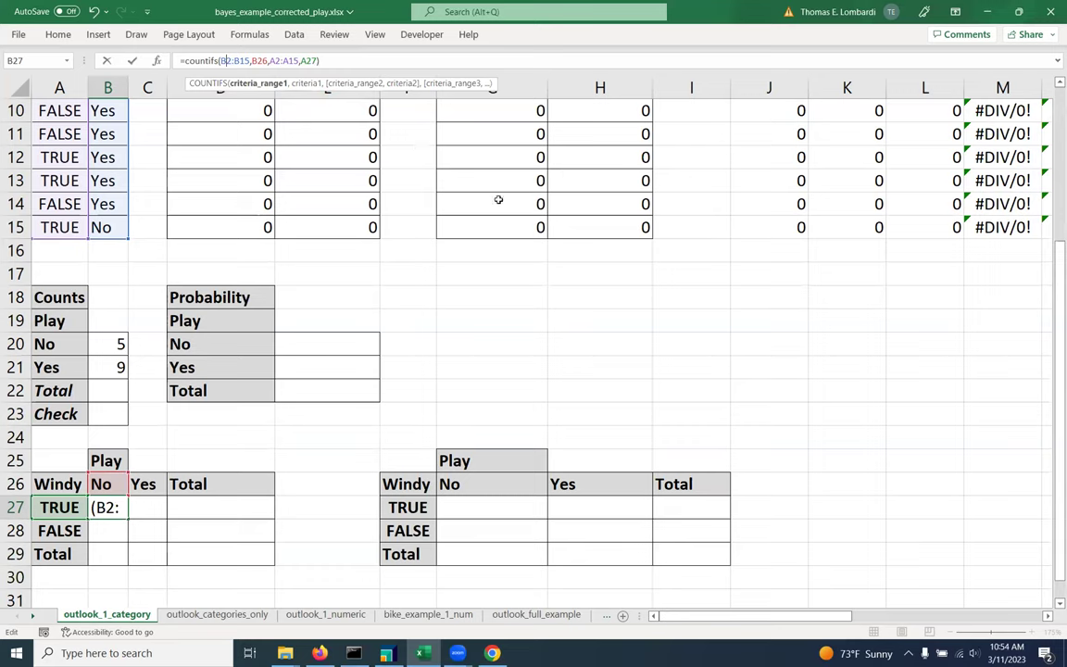
pyautogui.press('F4')
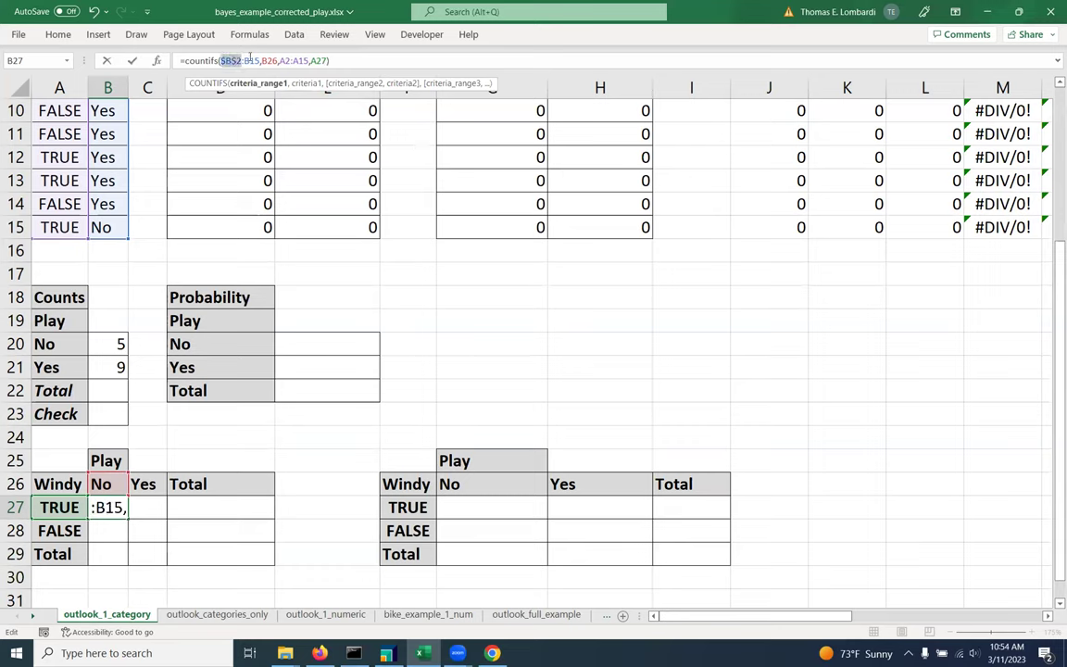
pyautogui.click(249, 60)
pyautogui.press('F4')
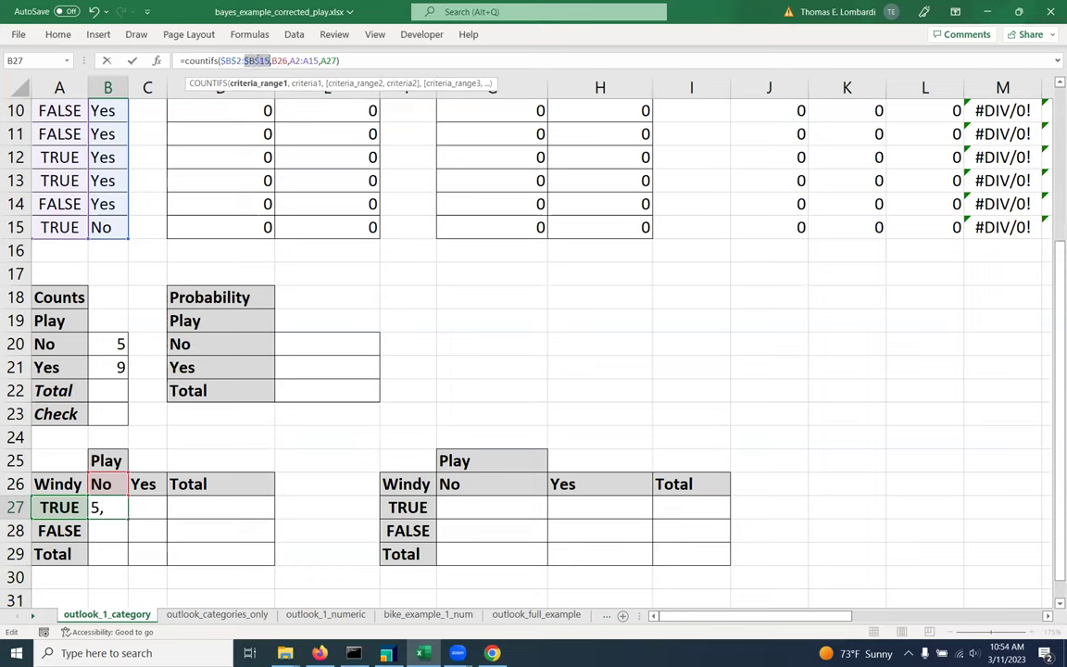
pyautogui.click(291, 60)
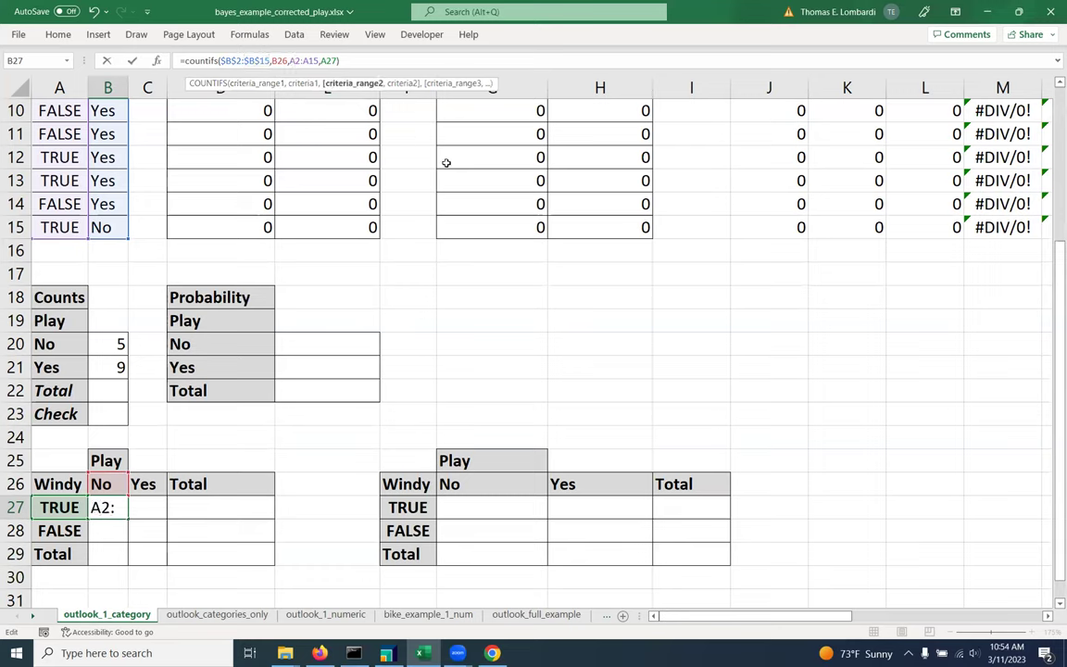
pyautogui.press('F4')
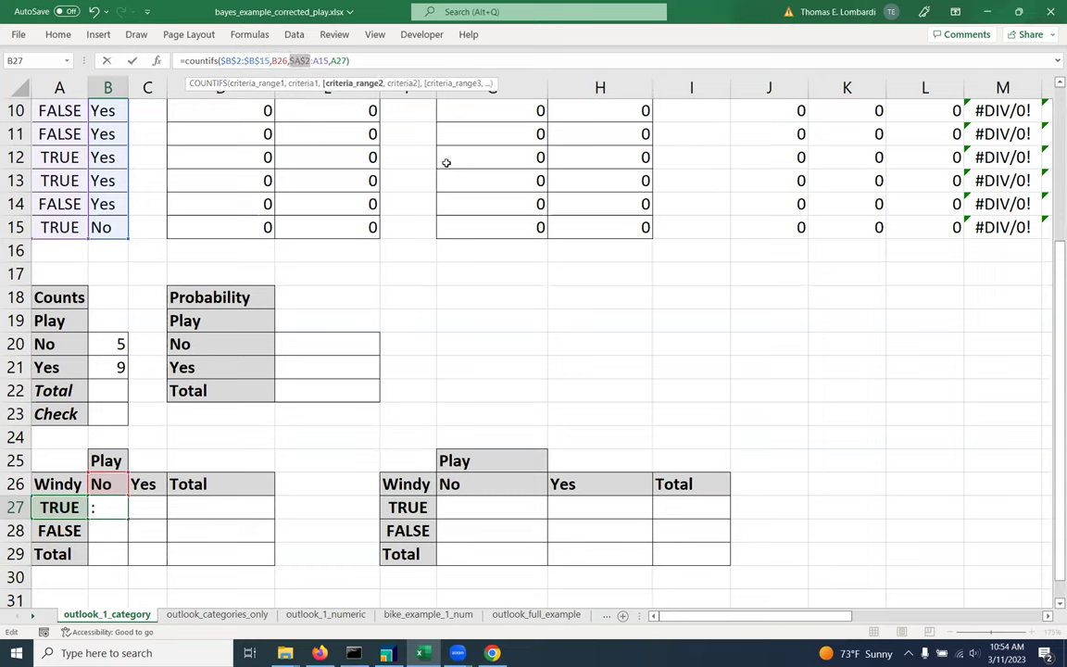
pyautogui.click(326, 61)
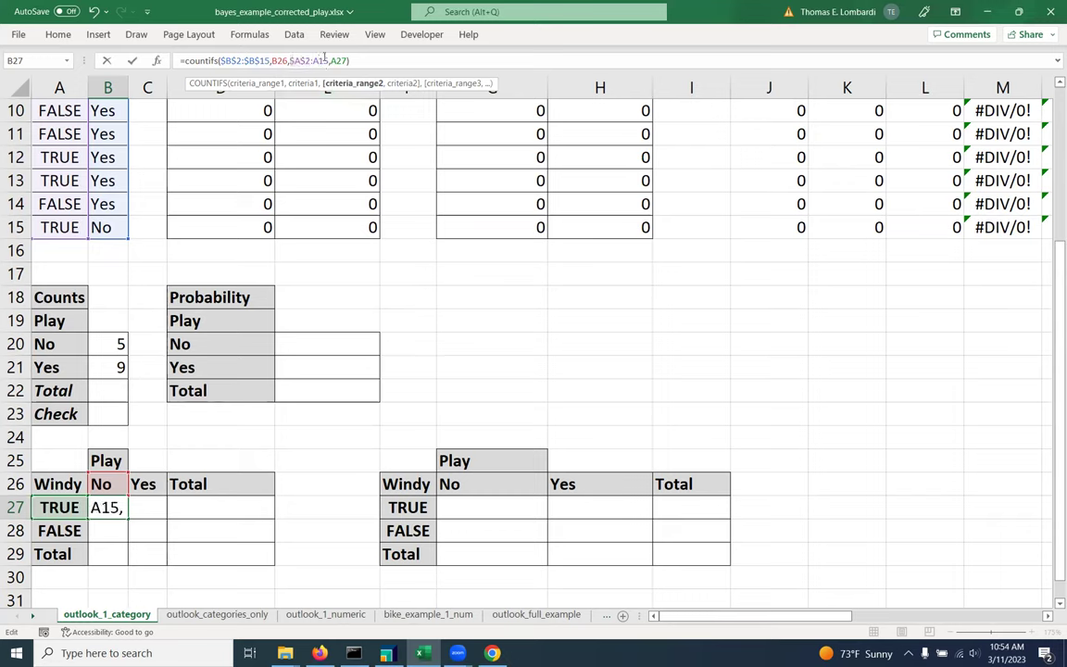
pyautogui.press('F4')
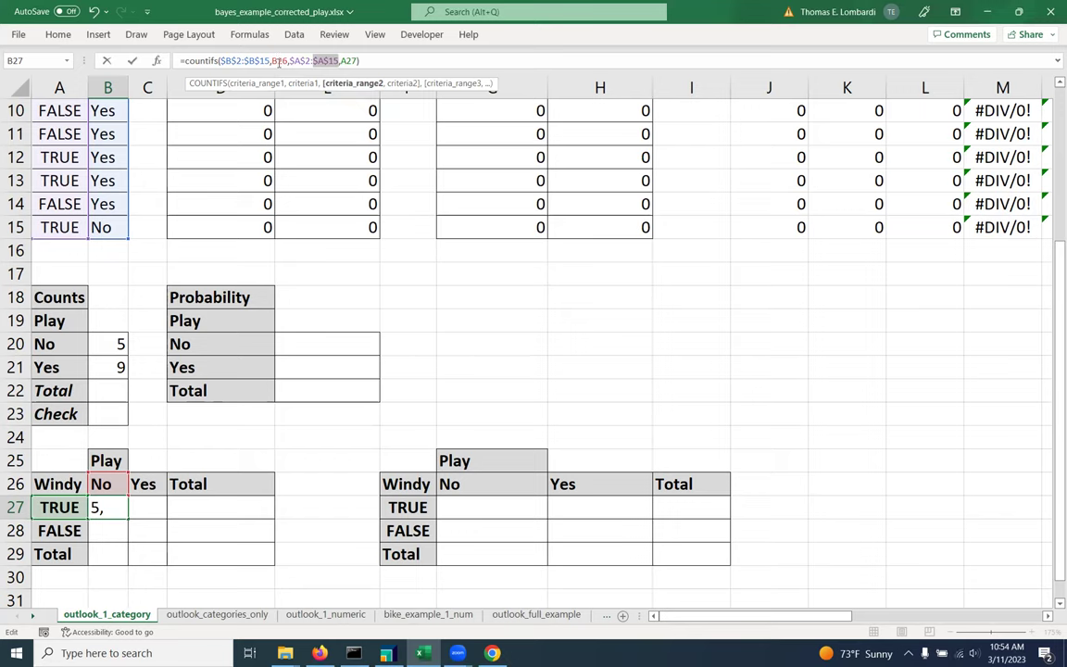
pyautogui.click(277, 61)
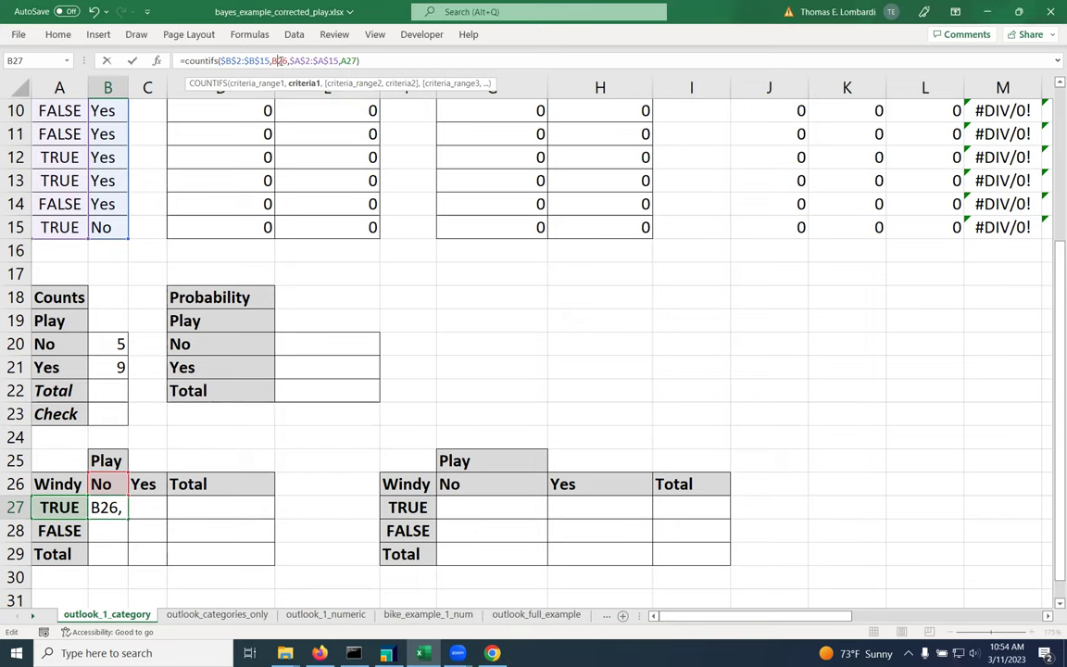
# - Change the criteria to mixed references B$26 and $A27
pyautogui.write('$')
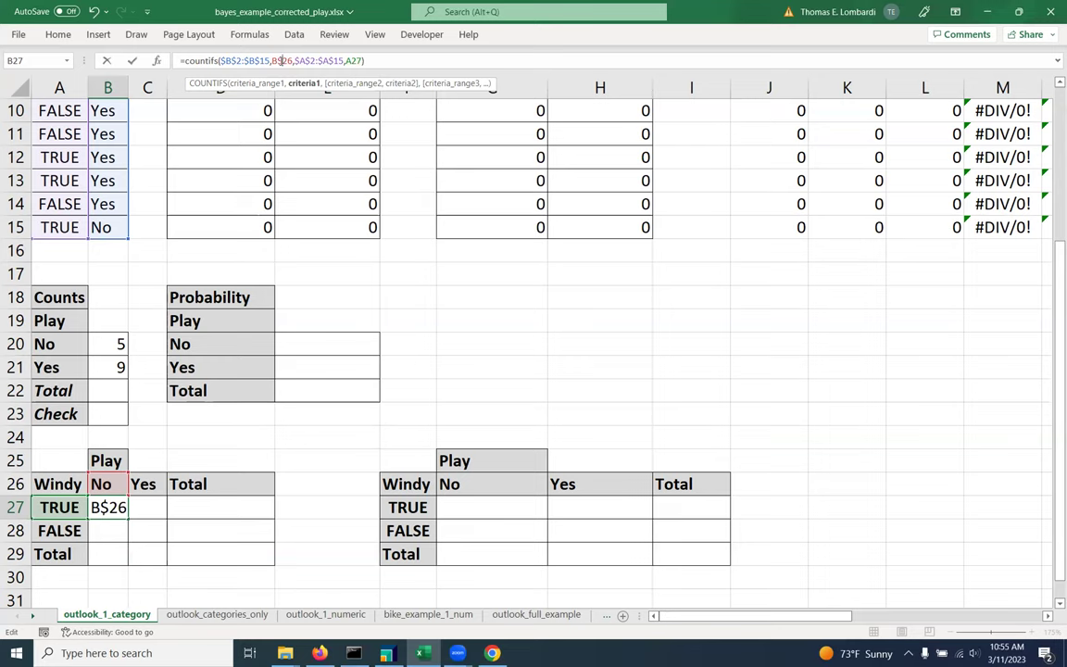
pyautogui.click(348, 60)
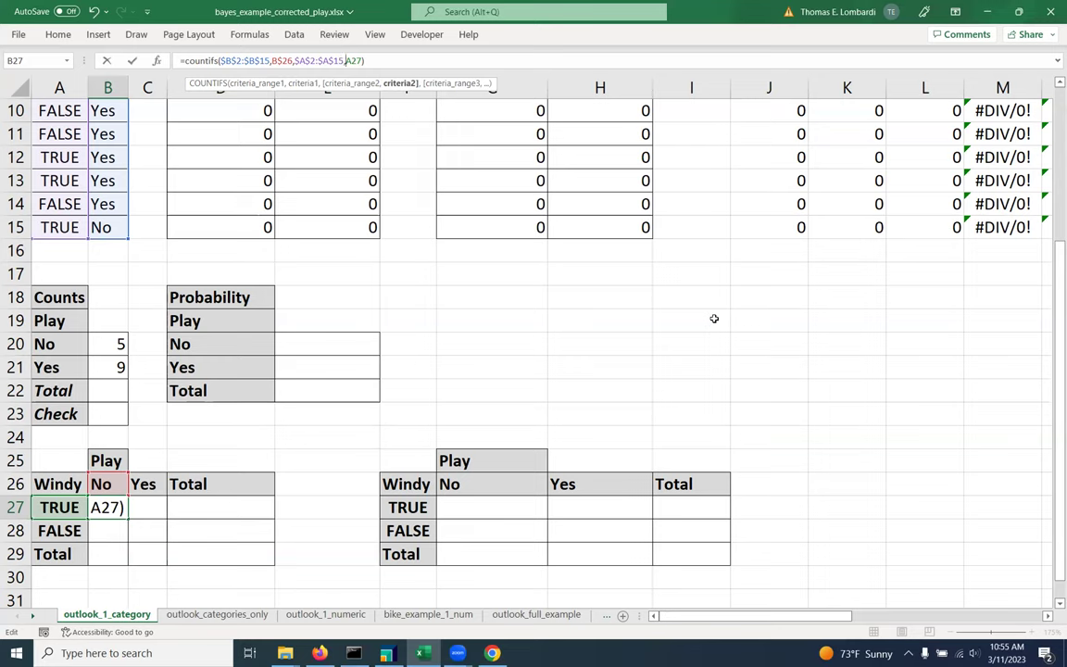
pyautogui.write('$')
# - Confirm the COUNTIFS formula so B27 shows 3
pyautogui.click(132, 63)
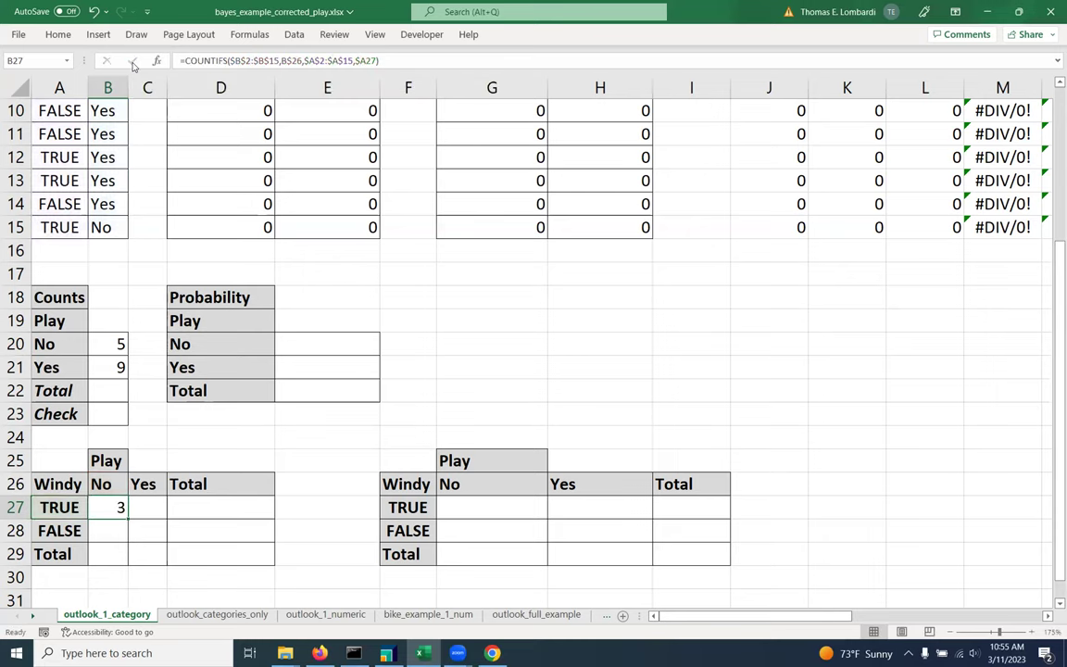
pyautogui.scroll(1, 477, 329)
pyautogui.scroll(1, 482, 328)
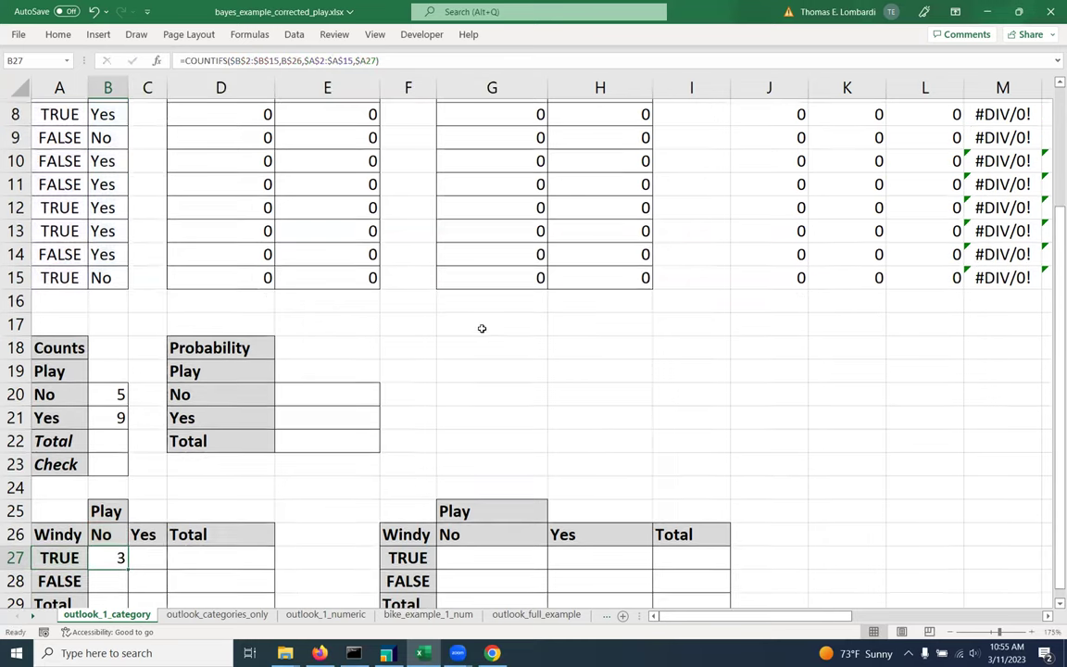
pyautogui.scroll(3, 481, 328)
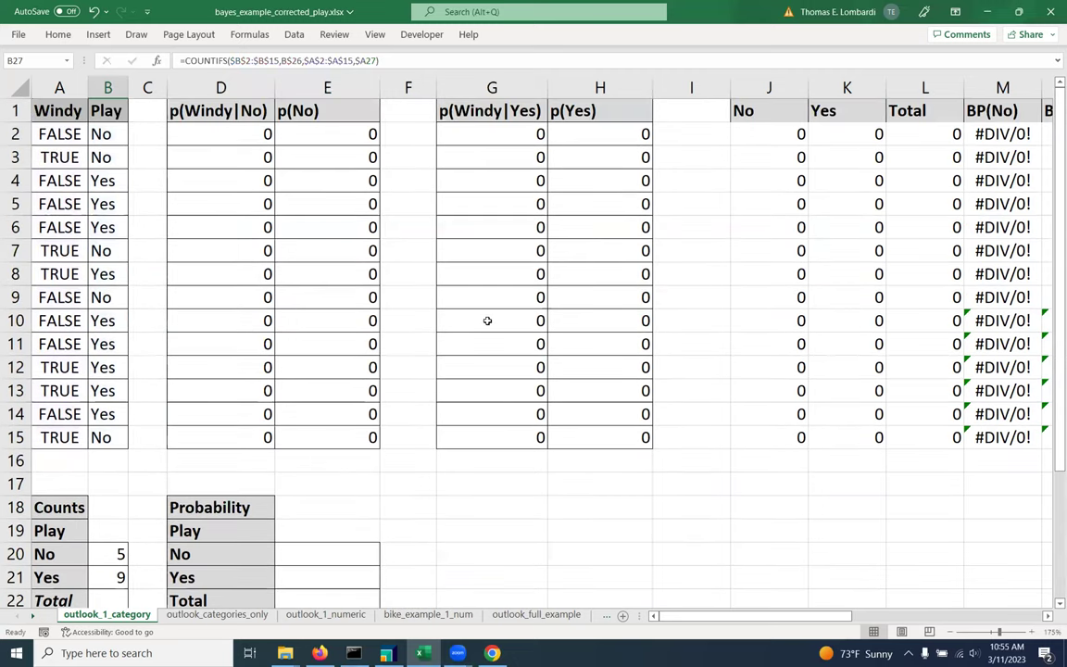
pyautogui.scroll(-2, 186, 298)
pyautogui.scroll(2, 199, 301)
# - Check the windy no-play records in rows 3, 7 and 15 against B27's count of 3
pyautogui.moveTo(34, 146); pyautogui.dragTo(94, 159)
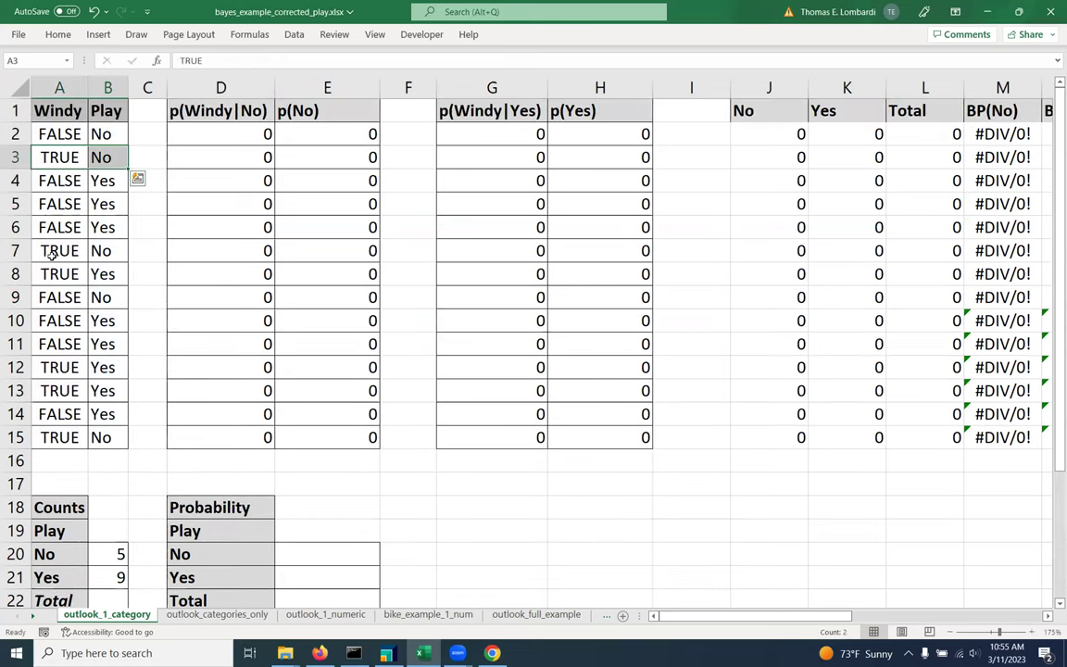
pyautogui.click(86, 250)
pyautogui.moveTo(90, 250); pyautogui.dragTo(96, 252)
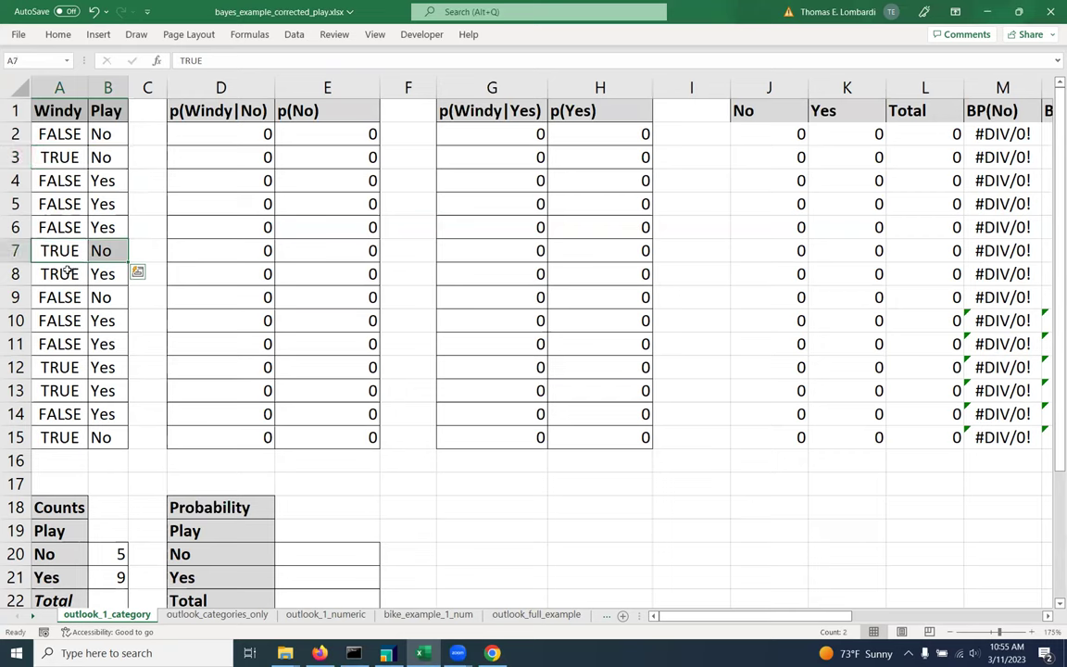
pyautogui.moveTo(59, 437); pyautogui.dragTo(101, 437)
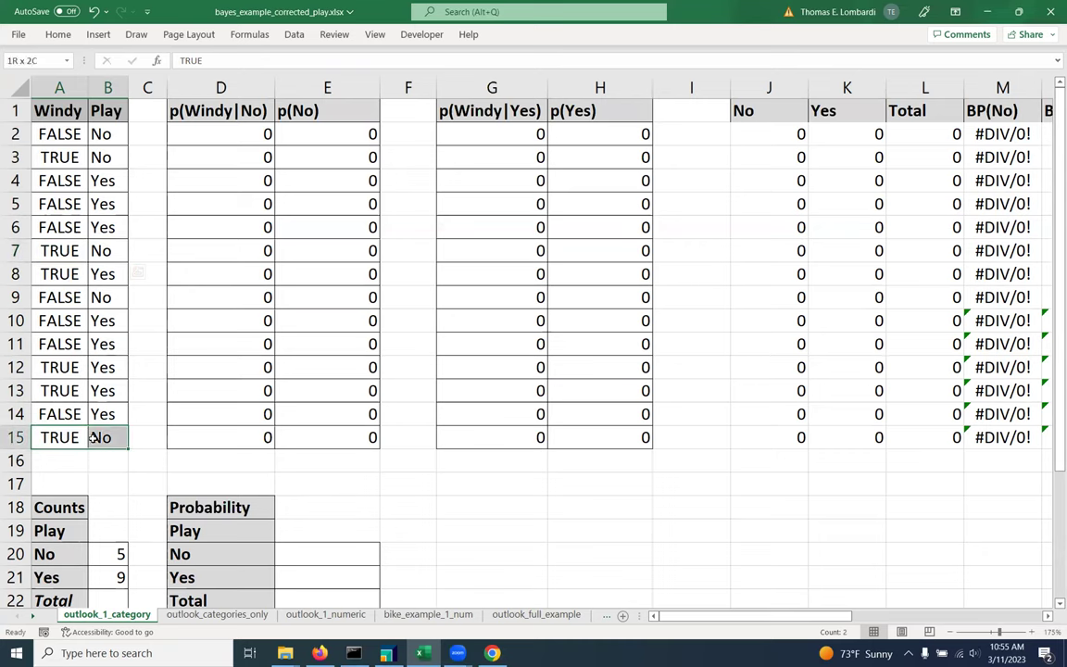
pyautogui.scroll(-4, 151, 377)
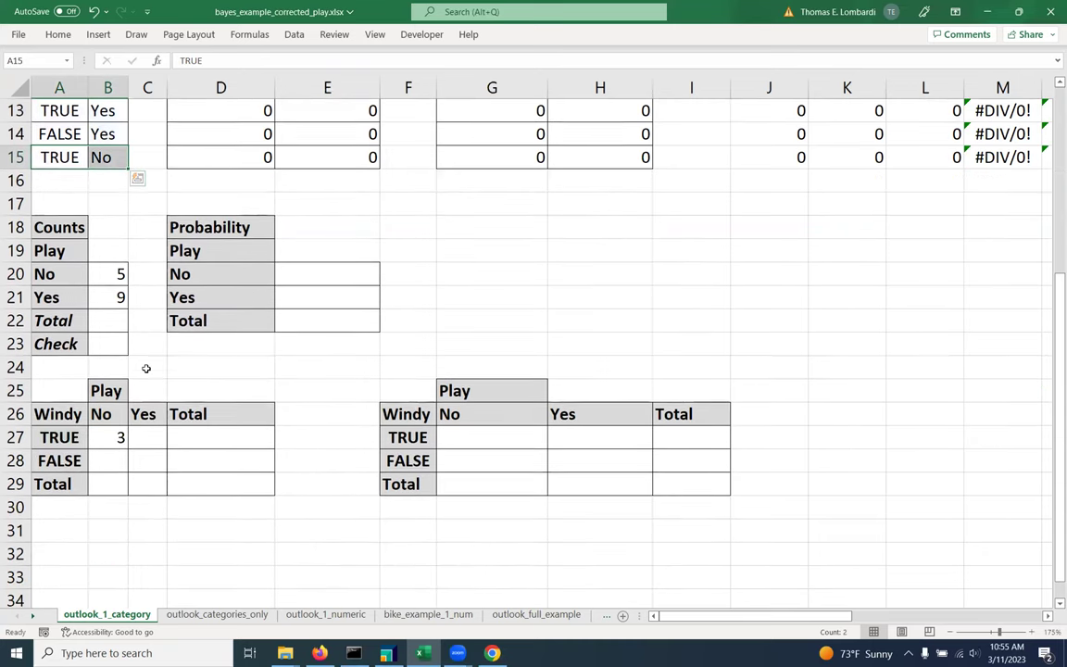
pyautogui.click(105, 443)
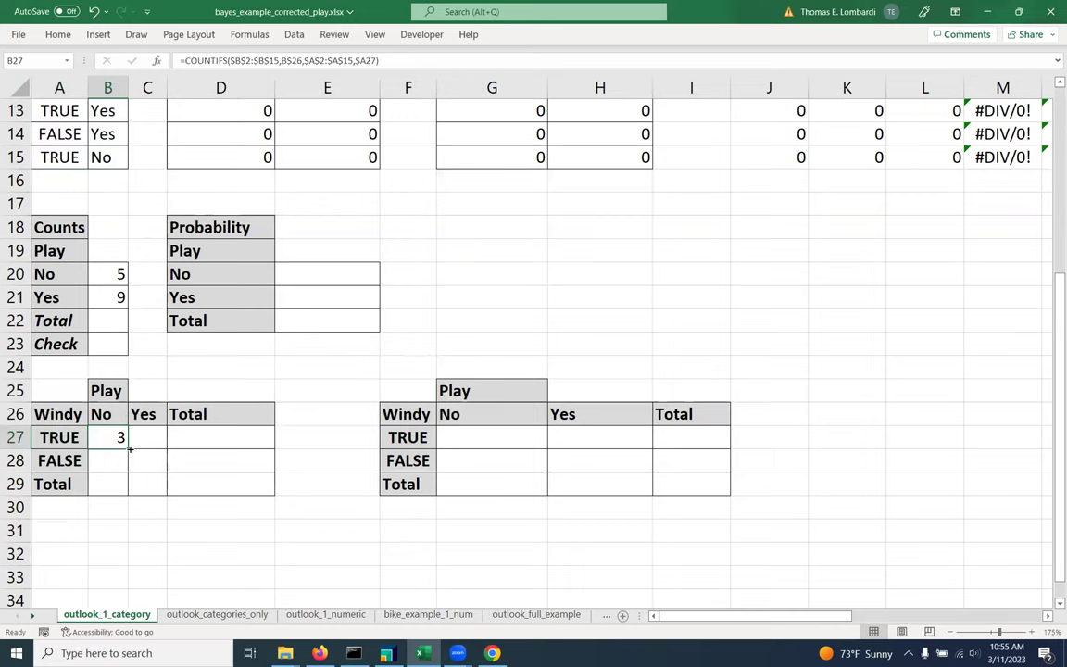
# - Copy B27's formula down to B28, which shows 2 for FALSE/No
pyautogui.moveTo(129, 449); pyautogui.dragTo(129, 474)
pyautogui.click(100, 461)
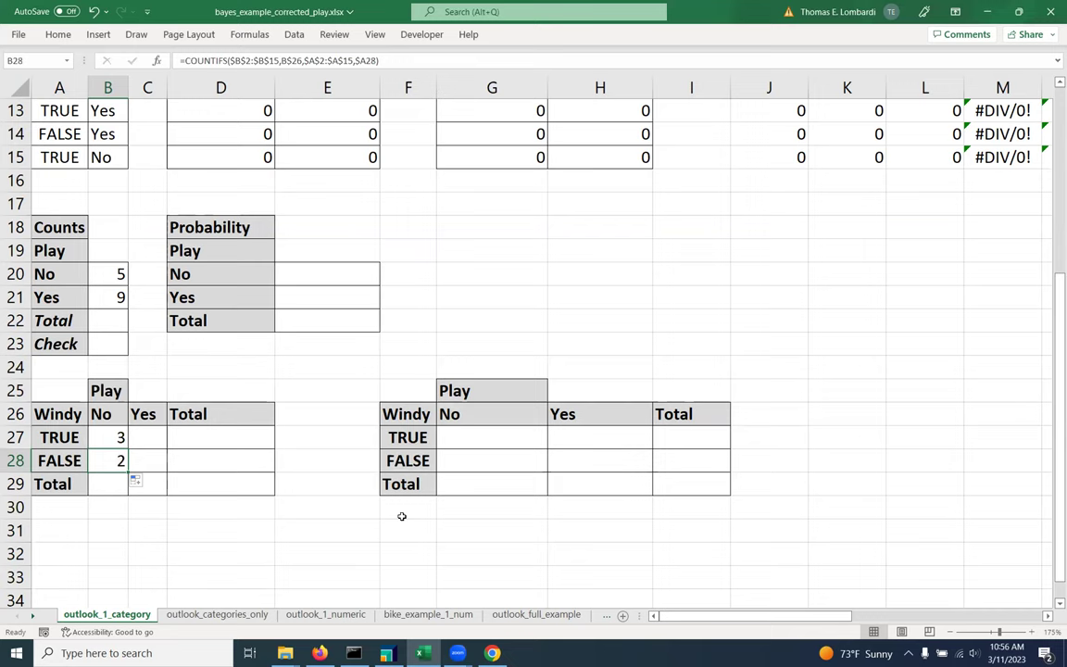
pyautogui.click(281, 60)
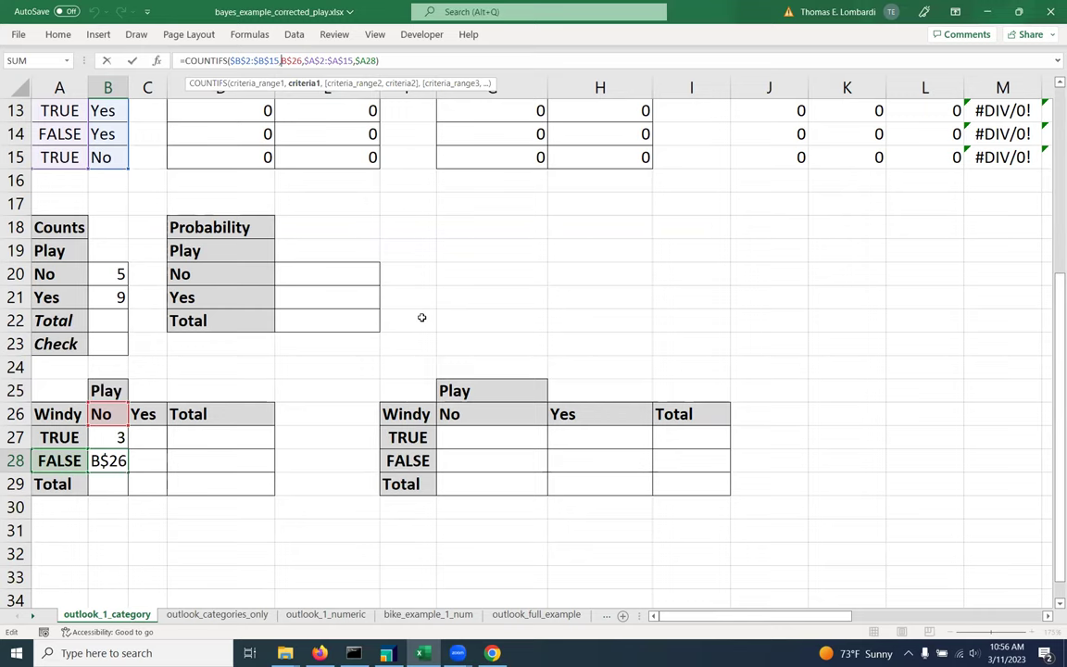
pyautogui.click(133, 62)
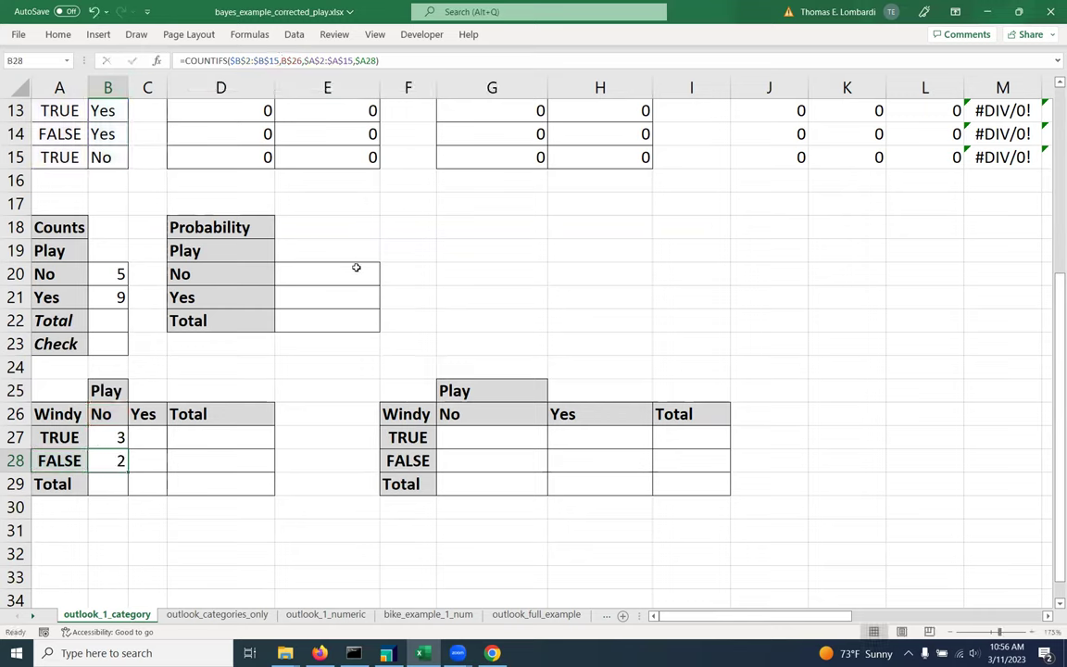
# - Copy B27's formula right into C27, showing 3 for TRUE/Yes
pyautogui.click(110, 438)
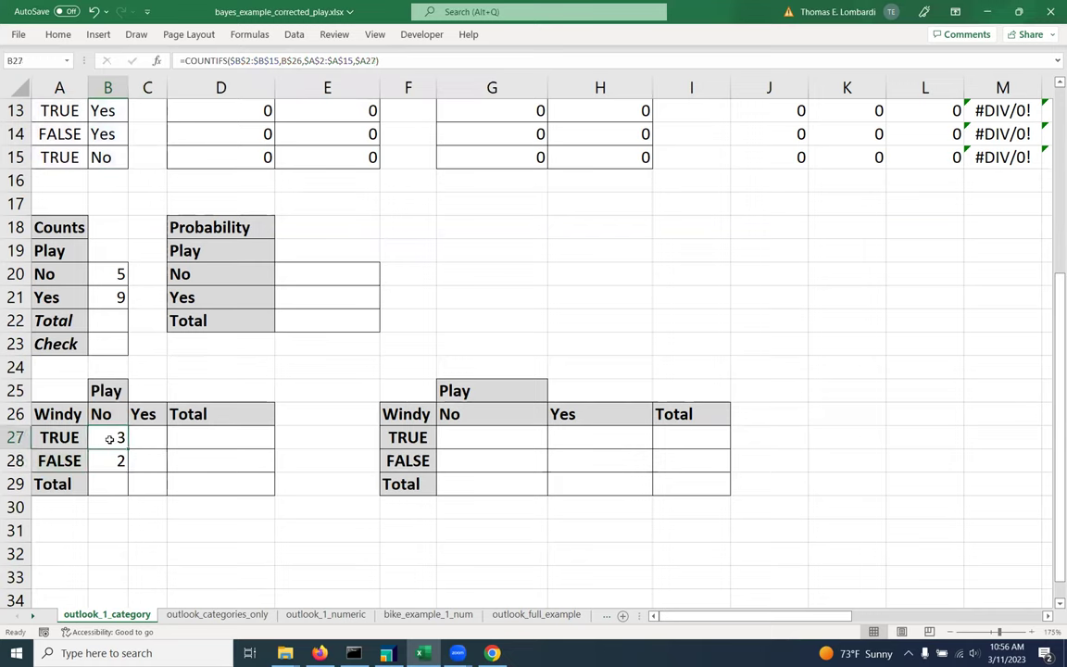
pyautogui.moveTo(146, 451); pyautogui.dragTo(167, 454)
pyautogui.click(149, 437)
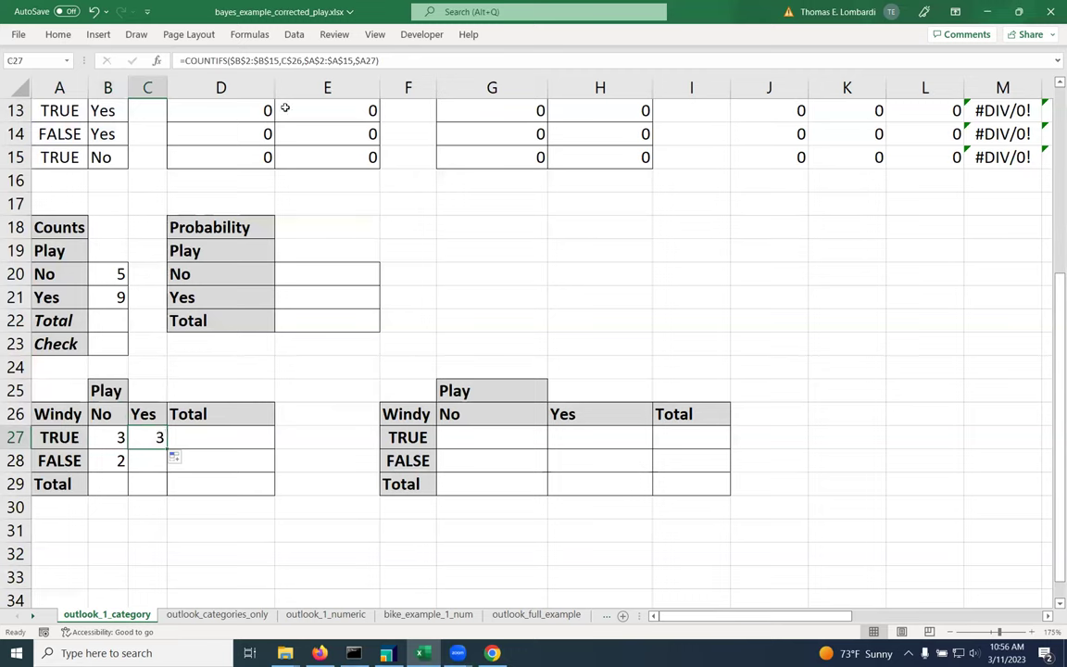
pyautogui.click(281, 61)
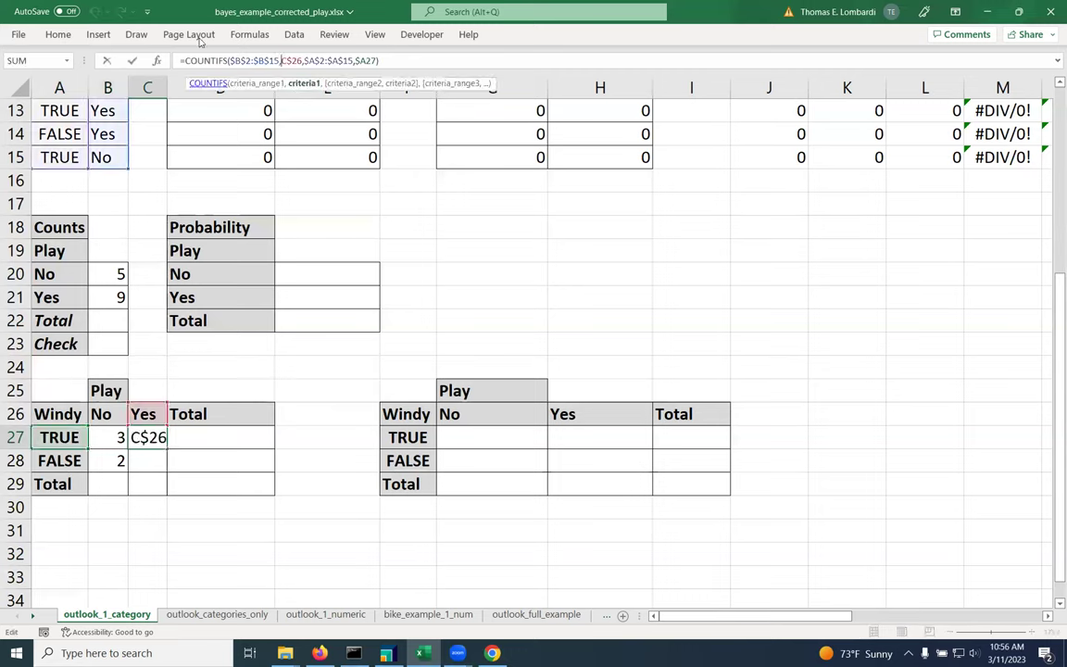
pyautogui.click(112, 59)
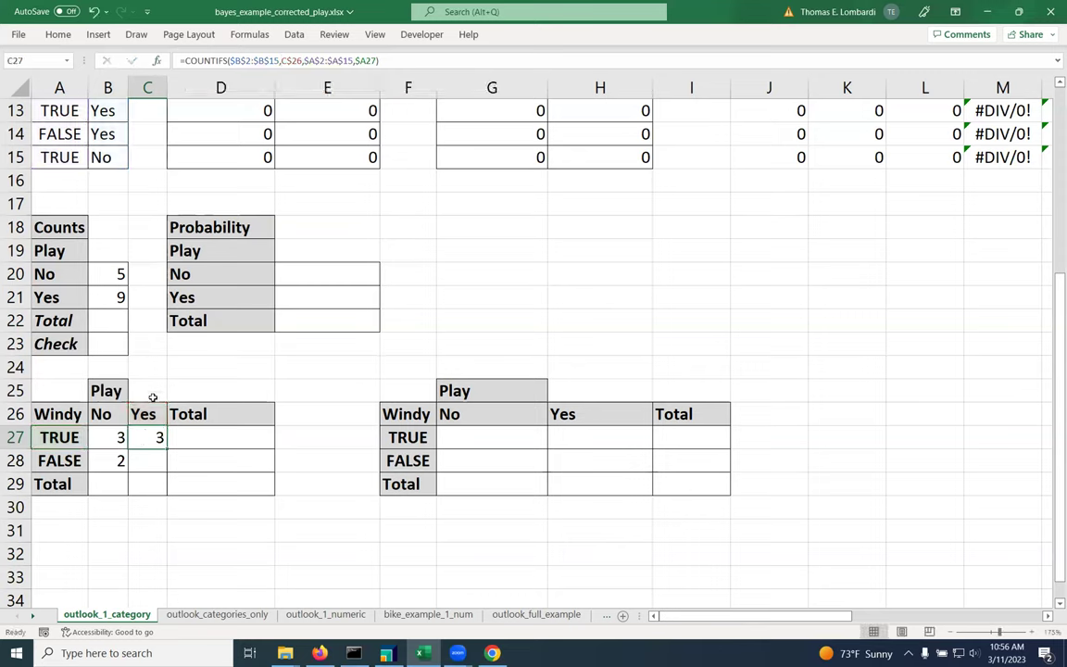
# - Copy C27's formula down into C28, showing 6 for FALSE/Yes
pyautogui.moveTo(166, 451); pyautogui.dragTo(169, 472)
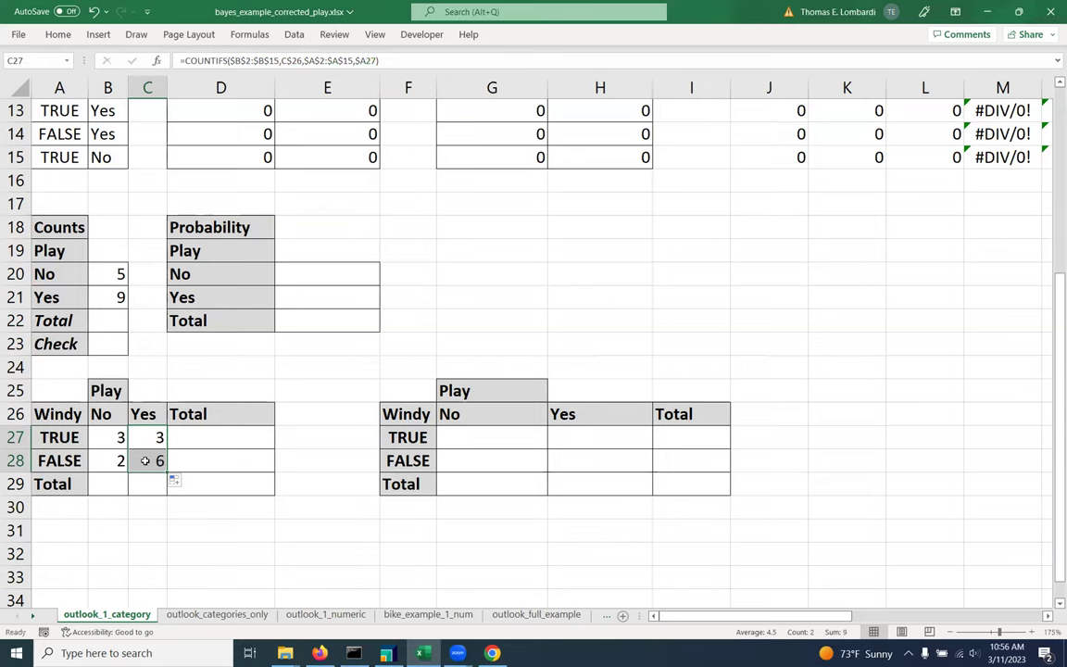
pyautogui.click(145, 460)
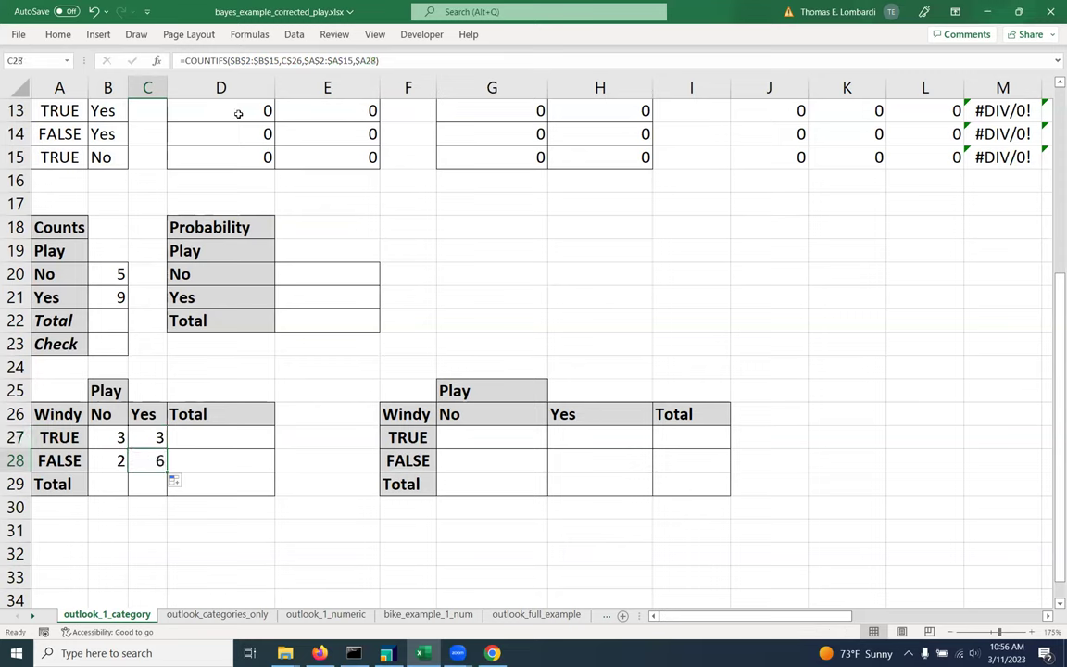
pyautogui.click(256, 61)
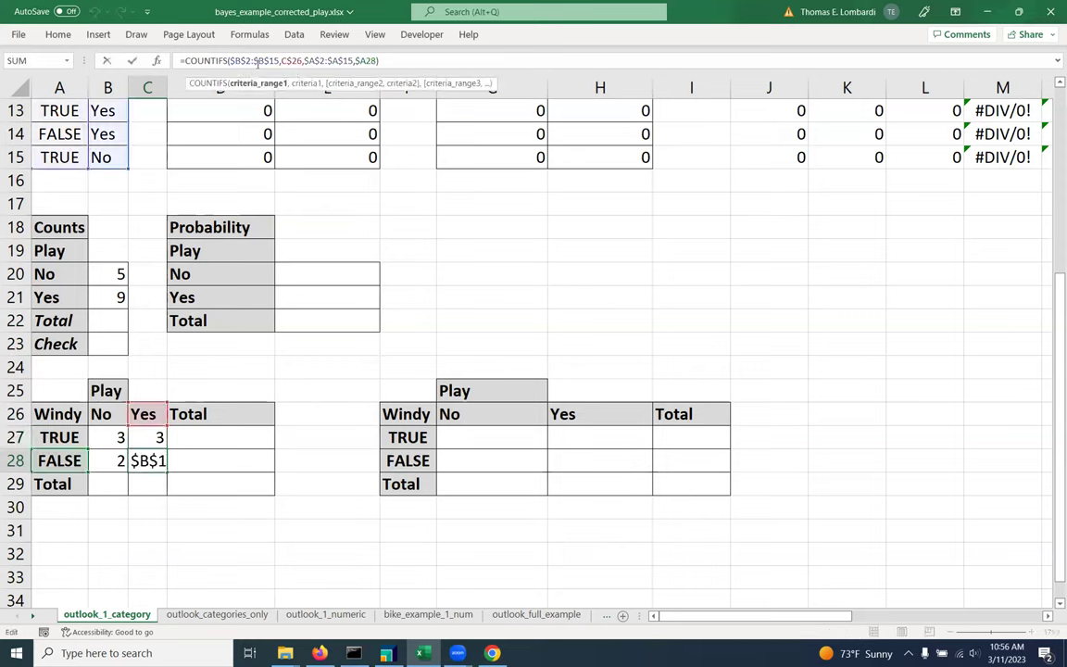
pyautogui.click(131, 60)
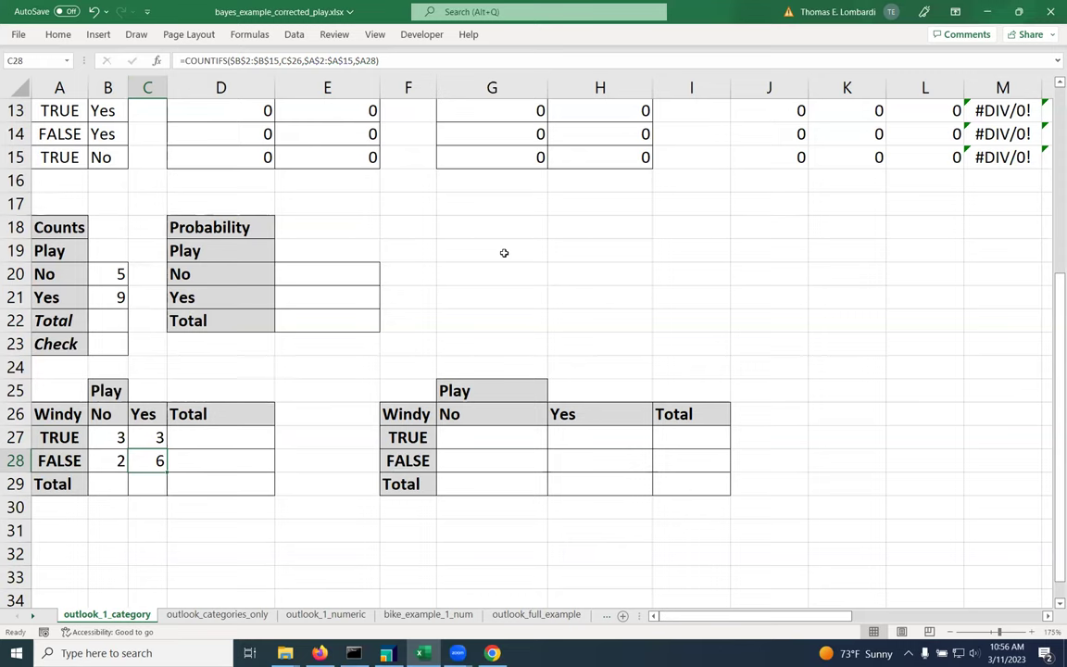
# - Enter =SUM(B20:B21) in B22 for a Play count total of 14
pyautogui.click(111, 321)
pyautogui.click(194, 60)
pyautogui.write('=sum(')
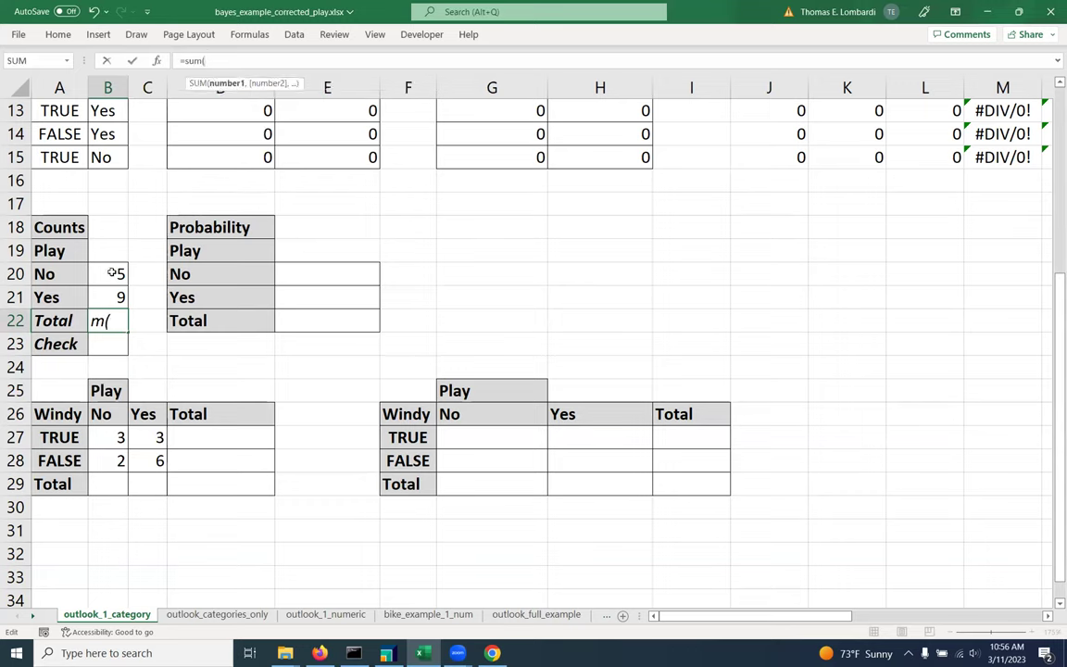
pyautogui.moveTo(110, 274); pyautogui.dragTo(105, 297)
pyautogui.write(')')
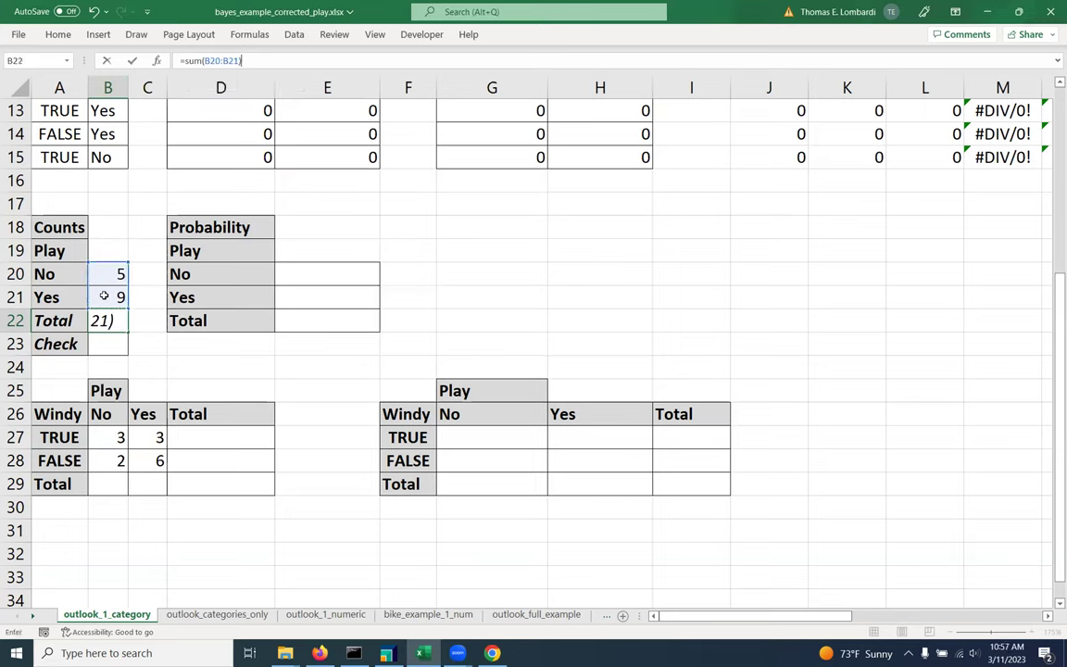
pyautogui.click(132, 60)
# - Enter =SUM(B27:B28) in B29 and copy it to C29, giving totals 5 and 9
pyautogui.click(105, 483)
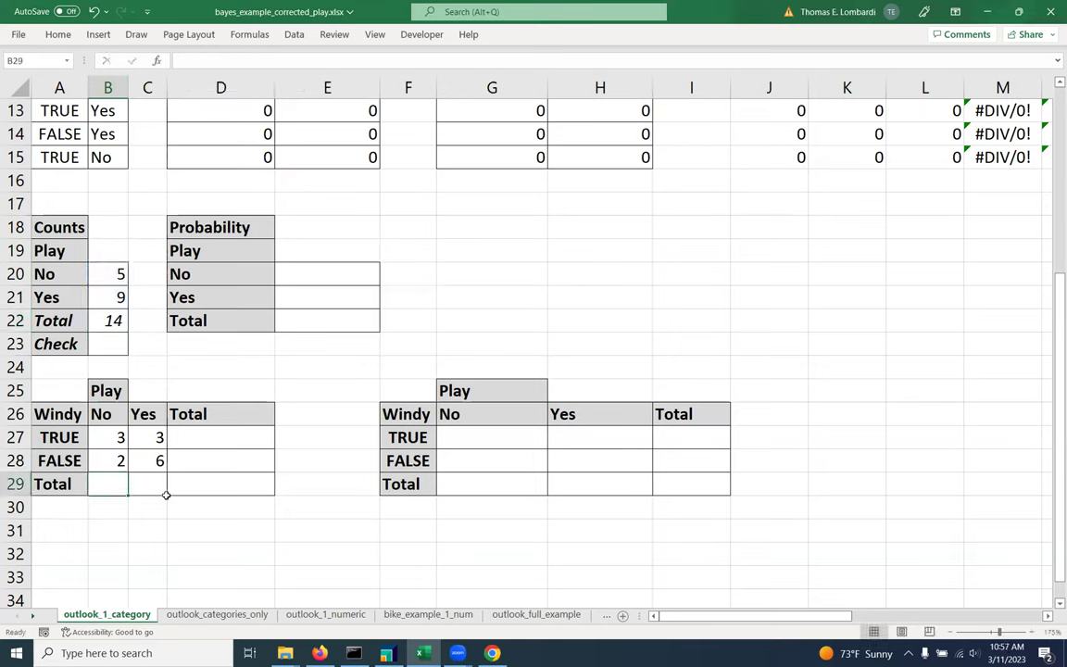
pyautogui.click(256, 61)
pyautogui.write('=')
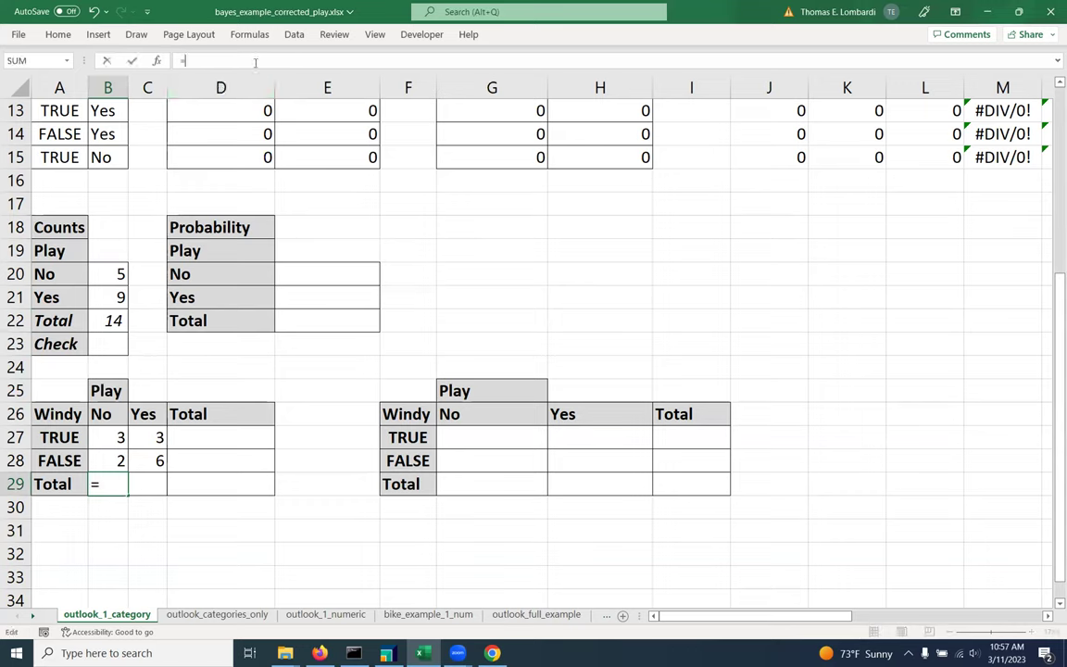
pyautogui.write('sum(')
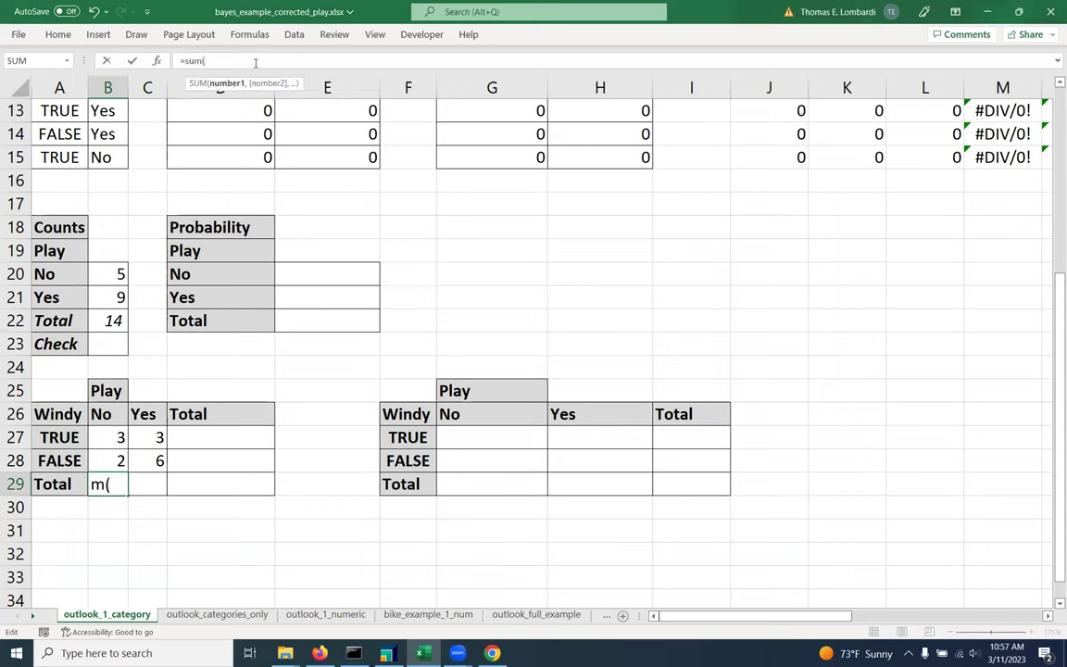
pyautogui.moveTo(109, 437); pyautogui.dragTo(112, 456)
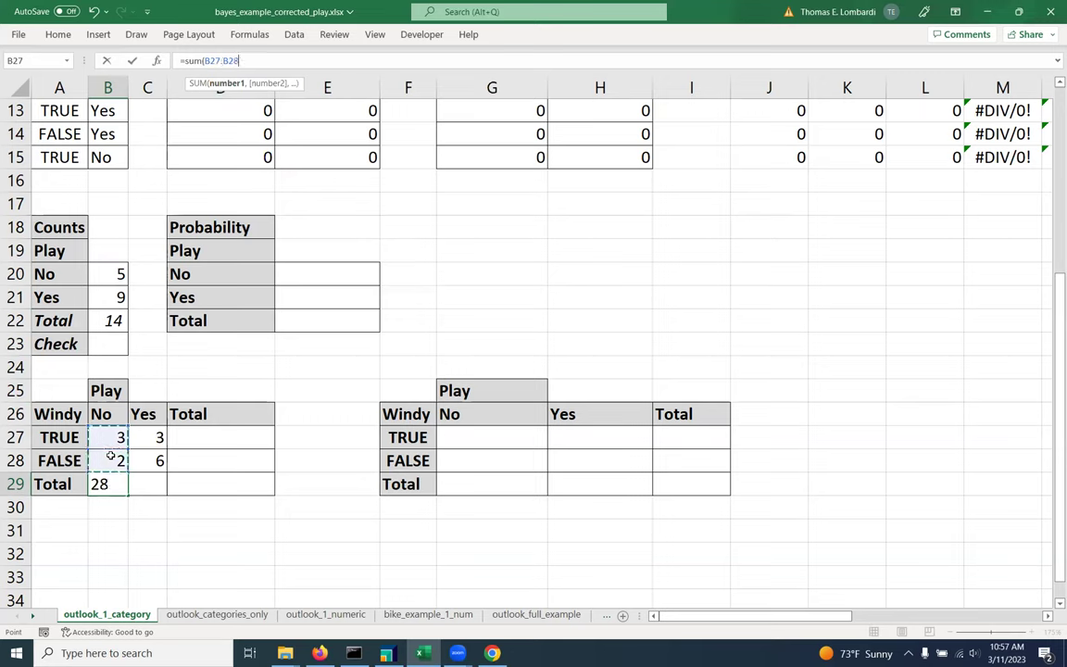
pyautogui.write(')')
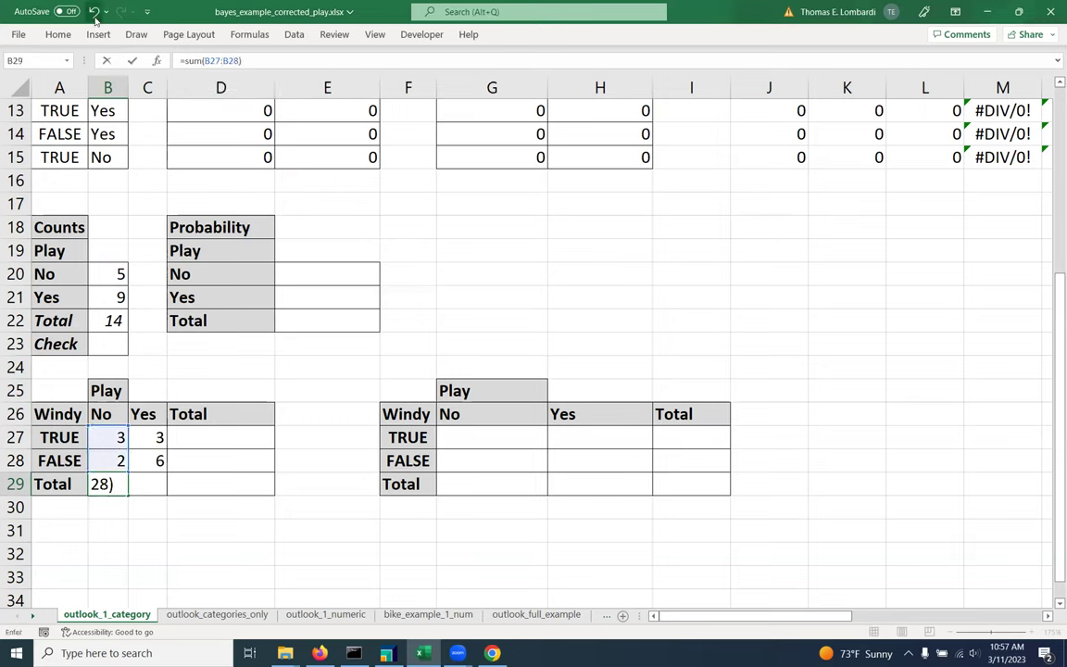
pyautogui.click(132, 60)
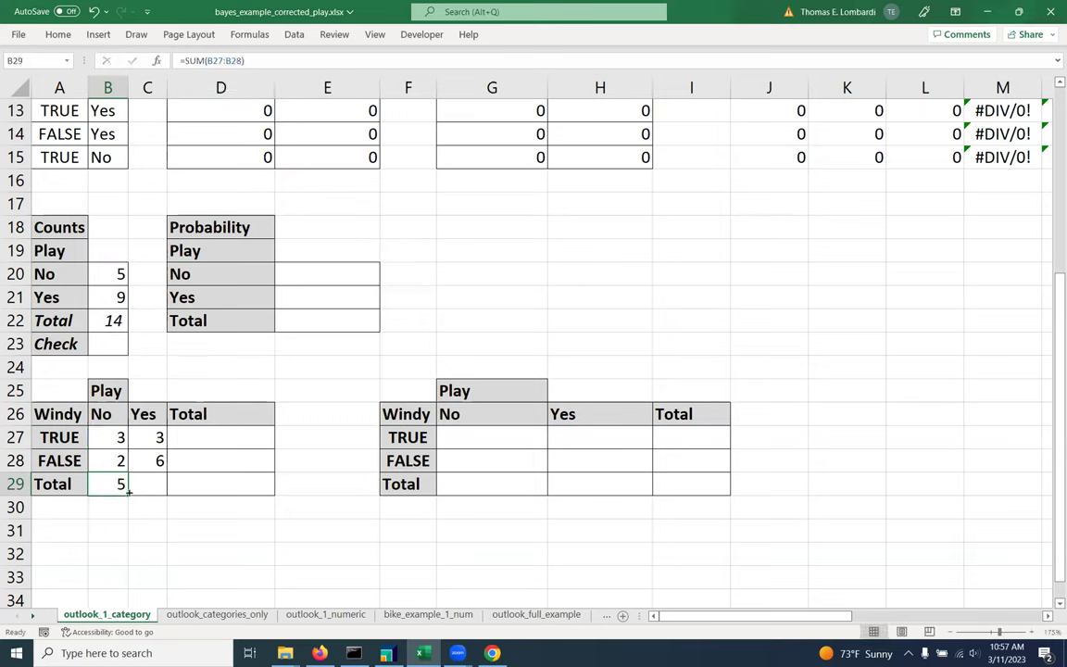
pyautogui.moveTo(128, 495); pyautogui.dragTo(175, 495)
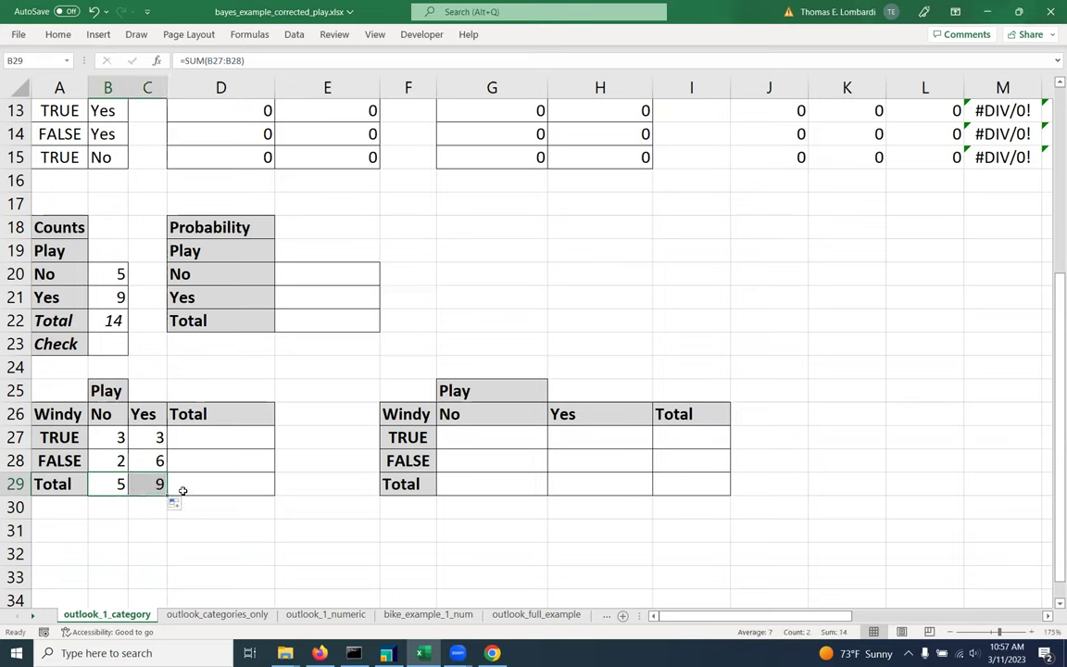
pyautogui.click(192, 487)
# - Enter =SUM(B29:C29) in D29 for a crosstab grand total of 14
pyautogui.click(195, 60)
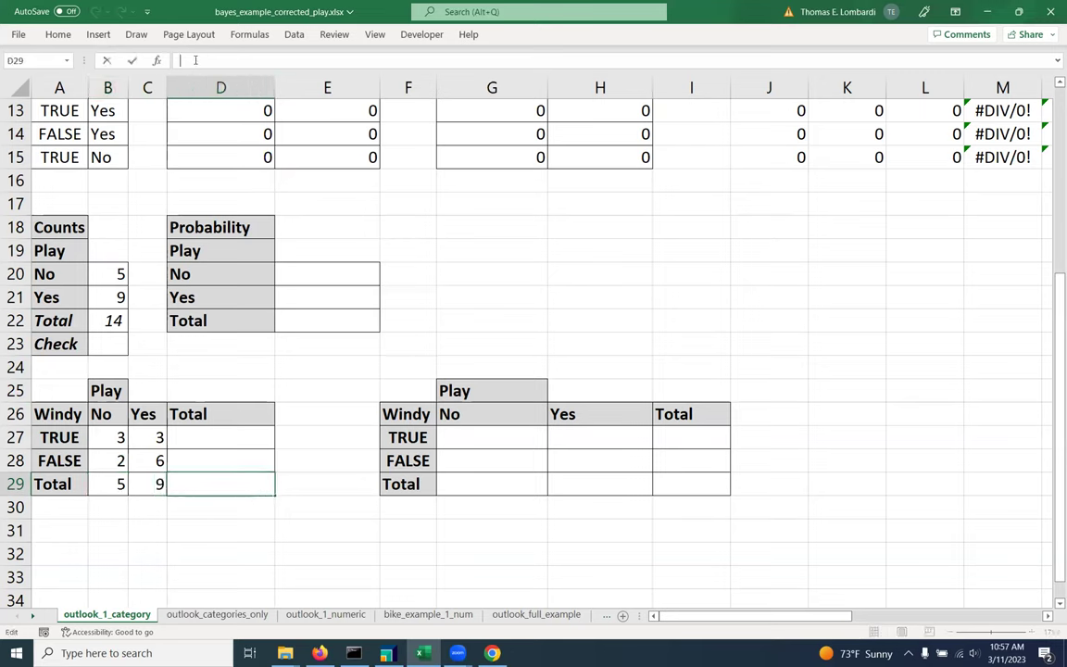
pyautogui.write('=sum')
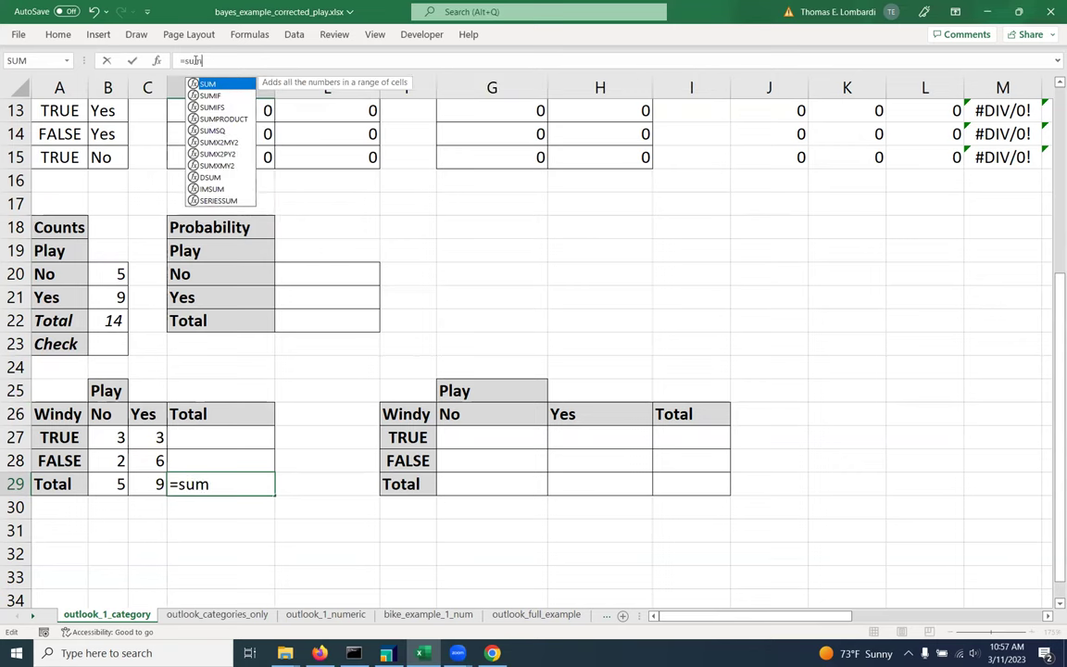
pyautogui.write('(')
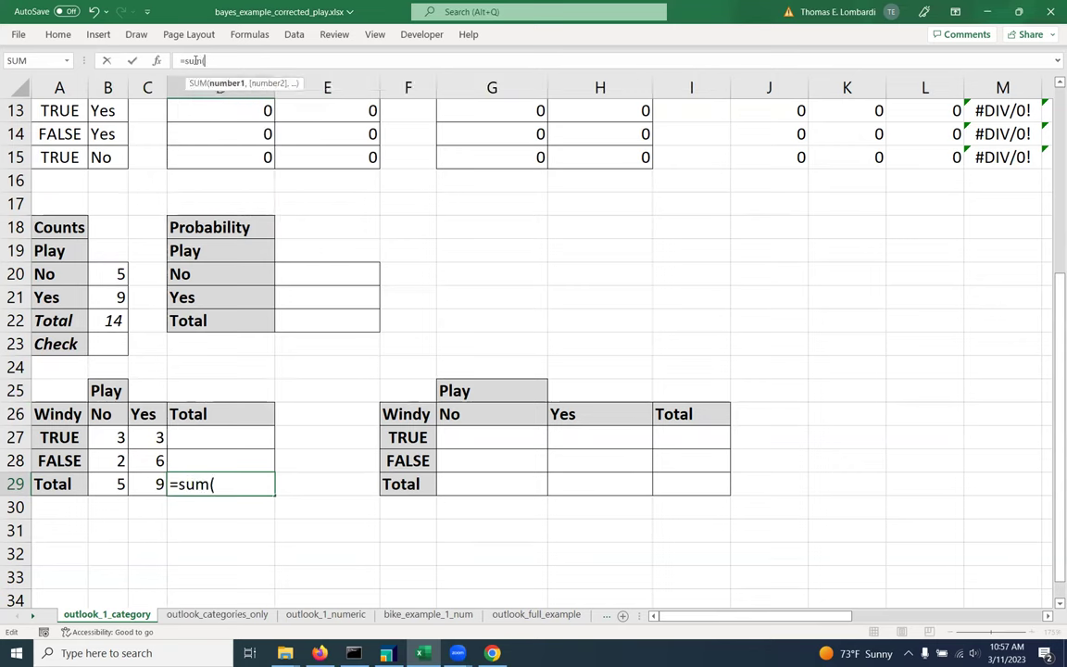
pyautogui.click(112, 488)
pyautogui.moveTo(113, 488); pyautogui.dragTo(139, 483)
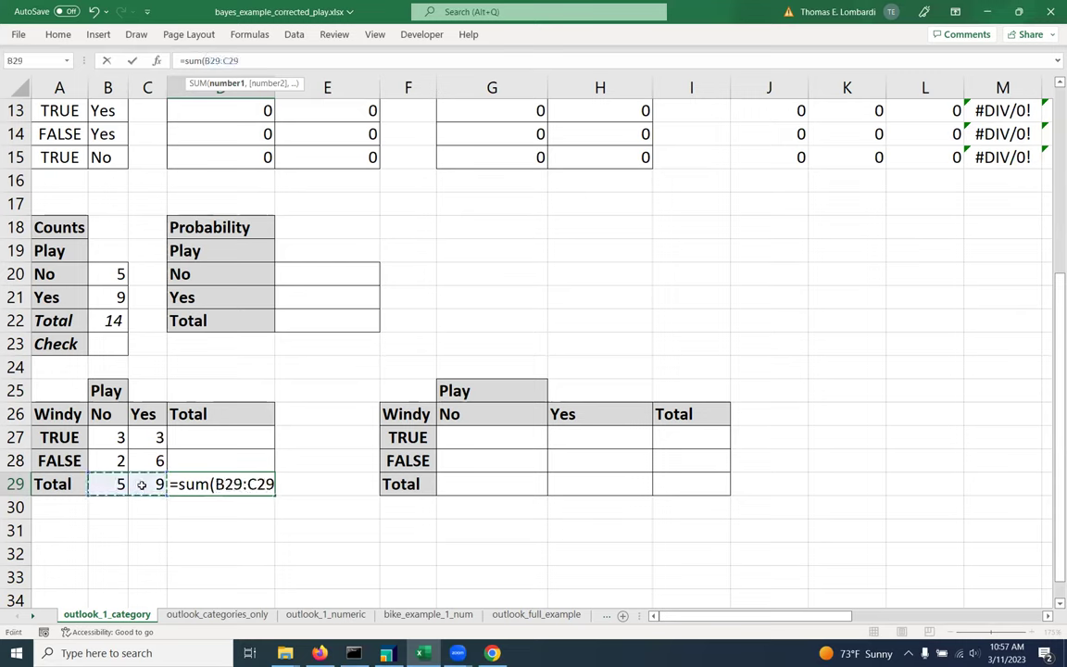
pyautogui.write(')')
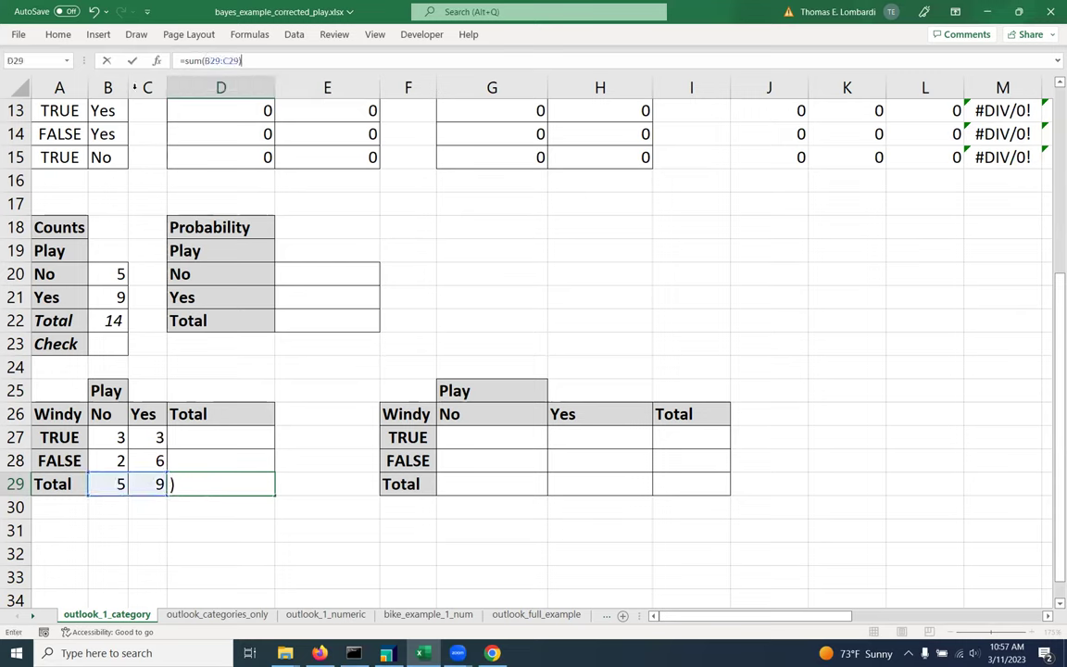
pyautogui.click(132, 60)
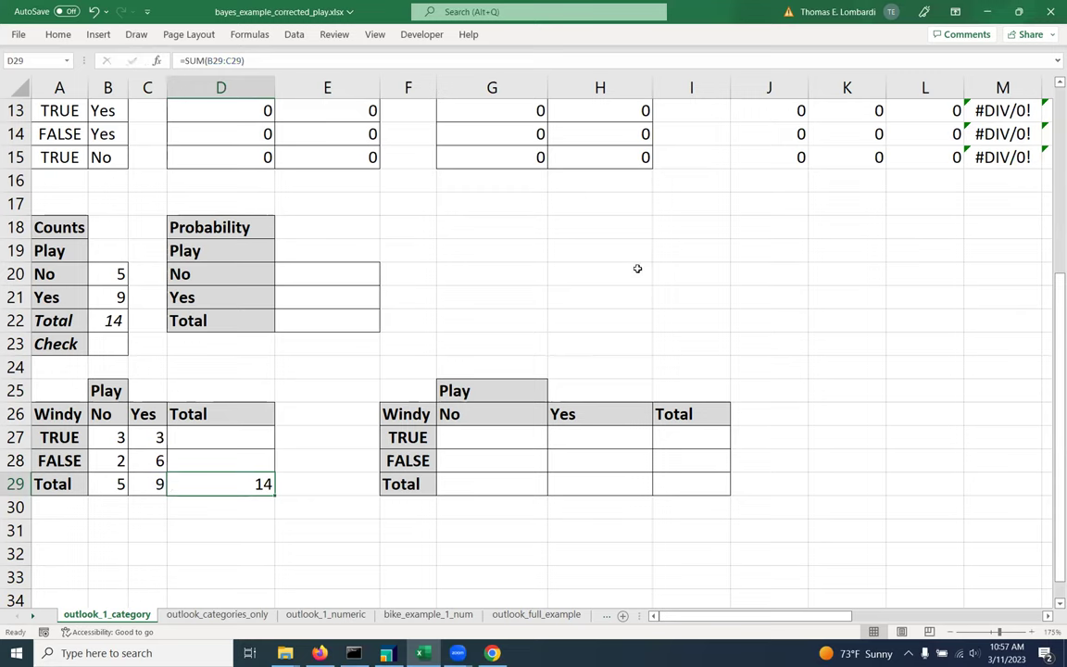